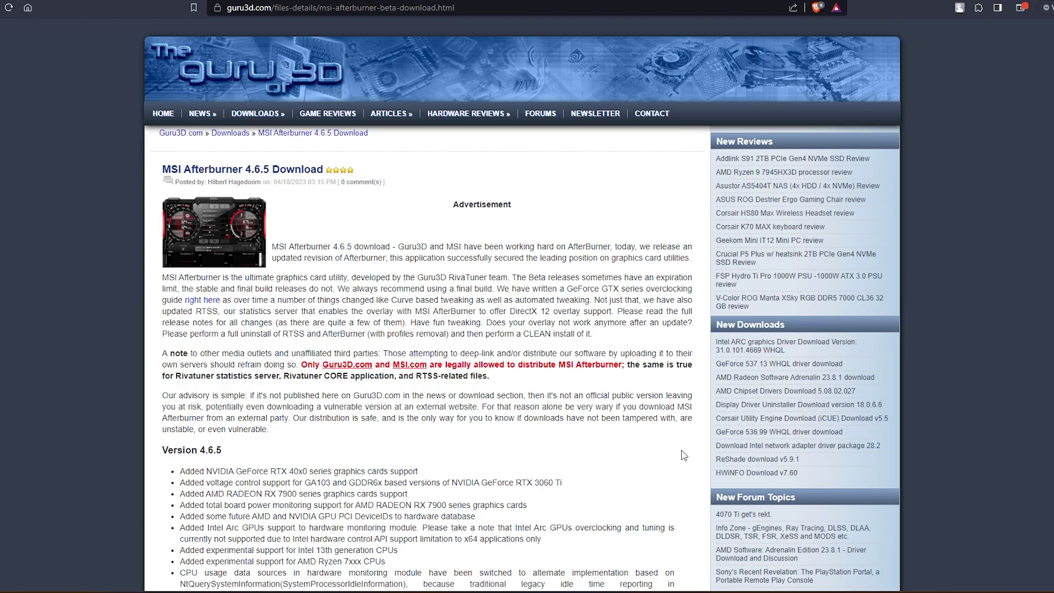
Scroll the Guru3D MSI Afterburner 4.6.5 page down to the download locations
scroll(695, 445, down, 20)
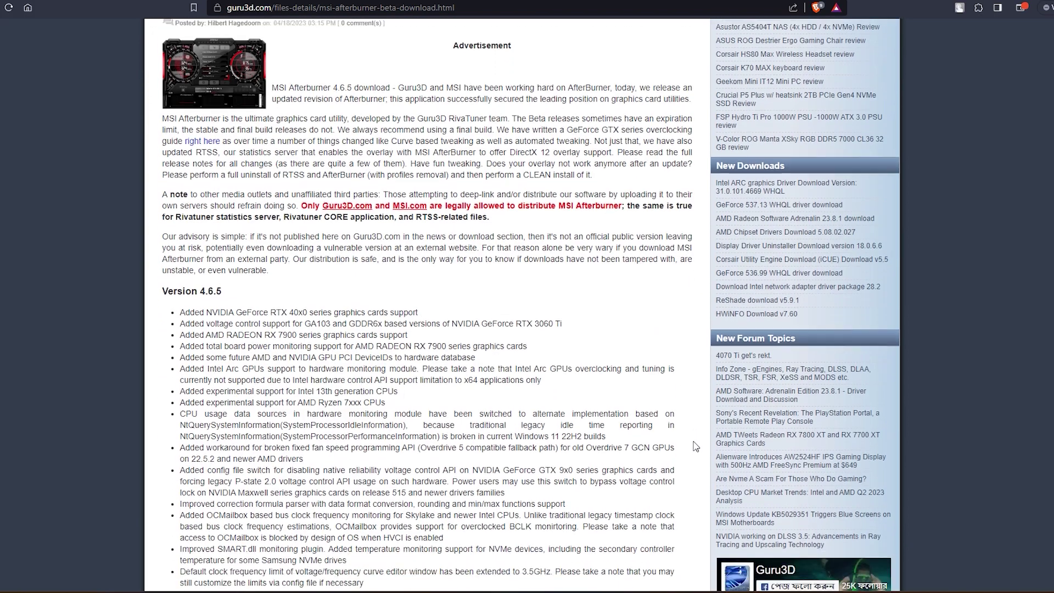
scroll(695, 446, down, 12)
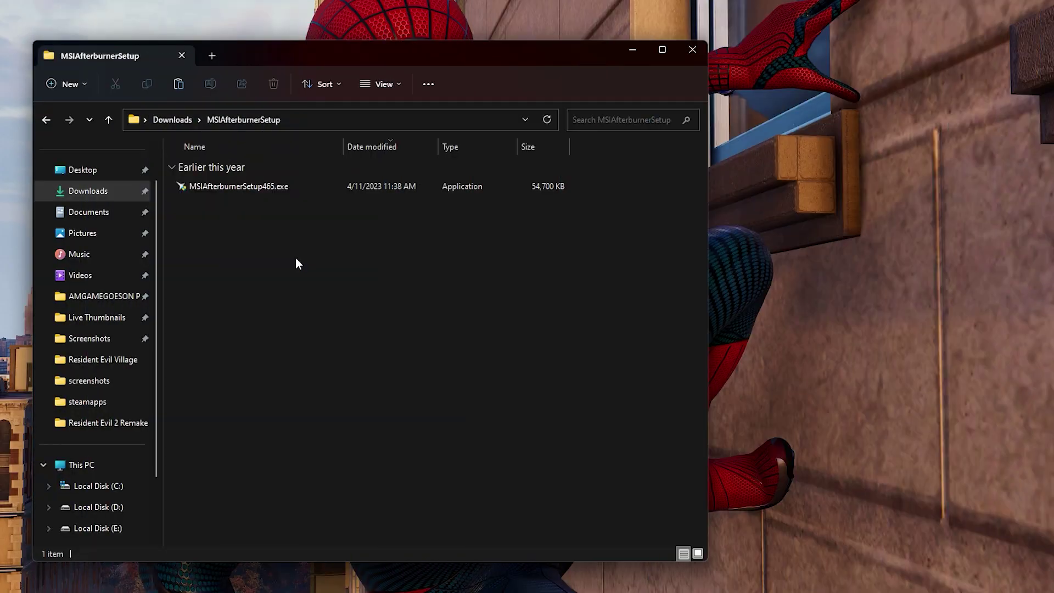
Run MSIAfterburnerSetup465.exe in English with RivaTuner included up to the C:\Program Files (x86)\MSI Afterburner\ location, then cancel
double_click(298, 184)
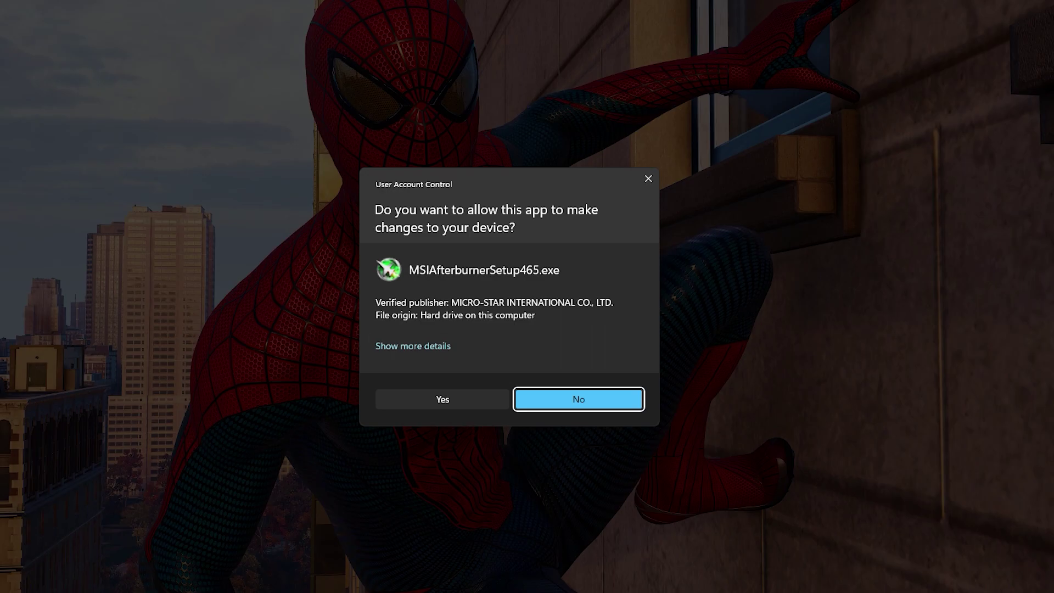
click(453, 400)
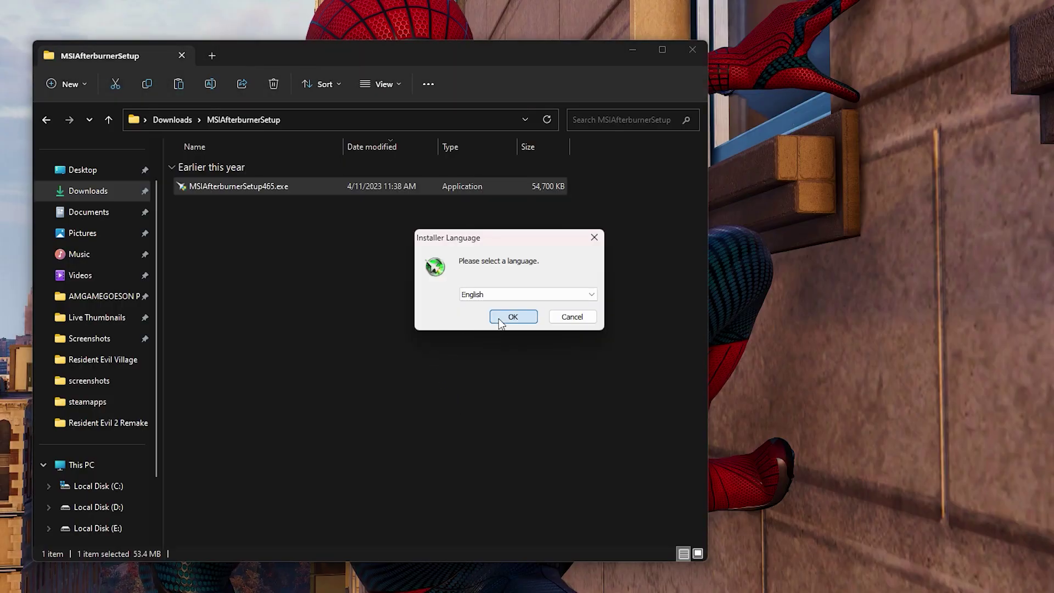
click(500, 320)
click(584, 392)
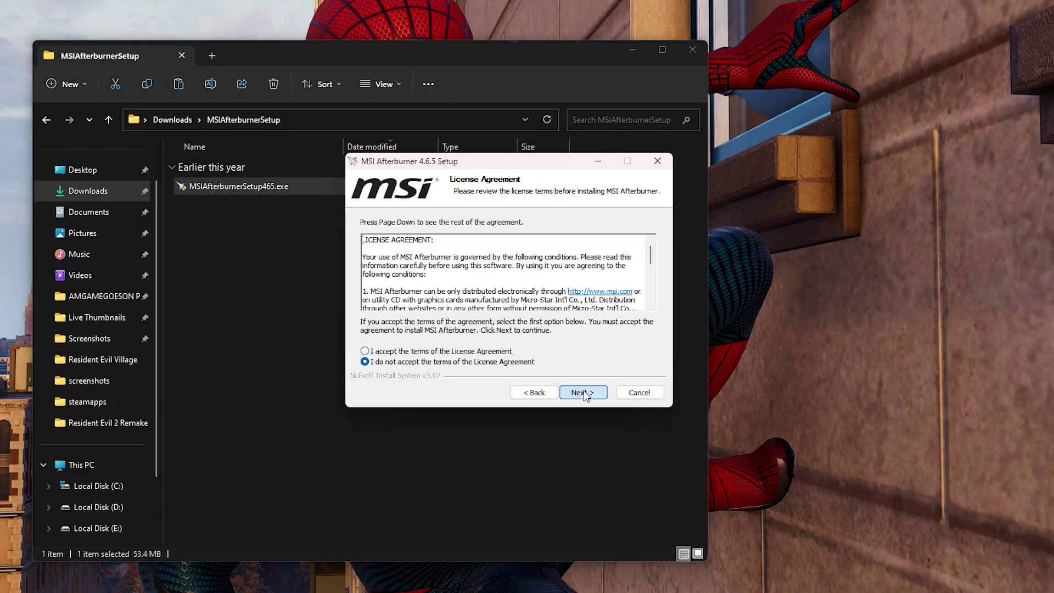
click(364, 351)
click(576, 395)
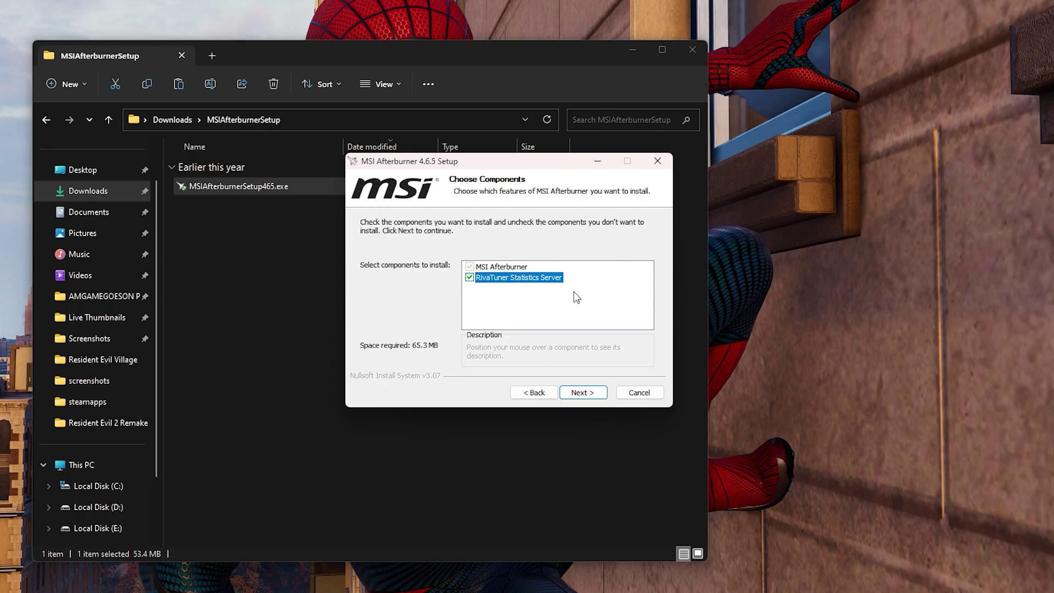
click(580, 393)
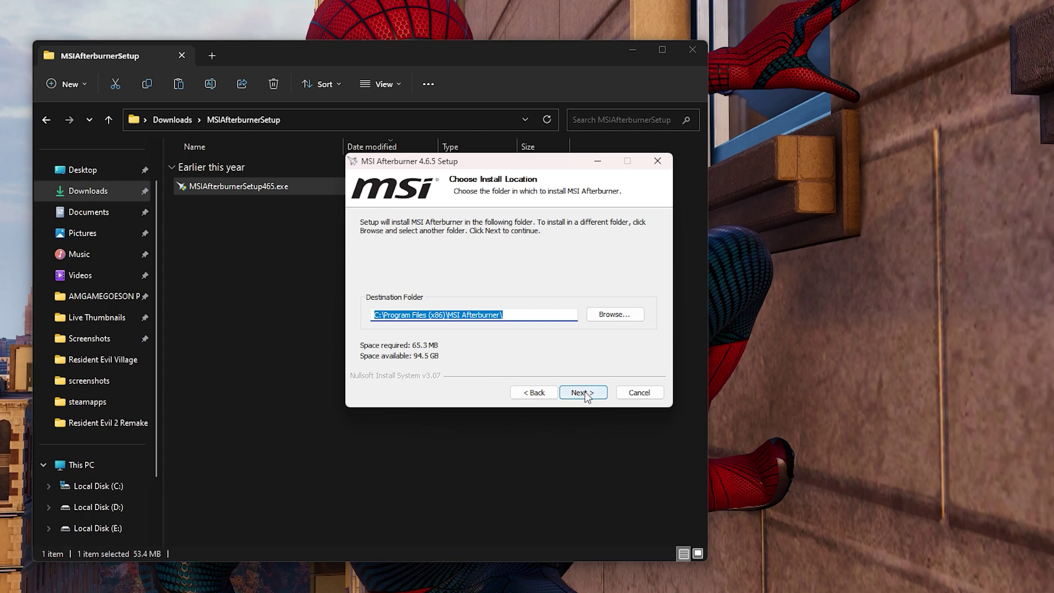
drag(374, 315, 383, 315)
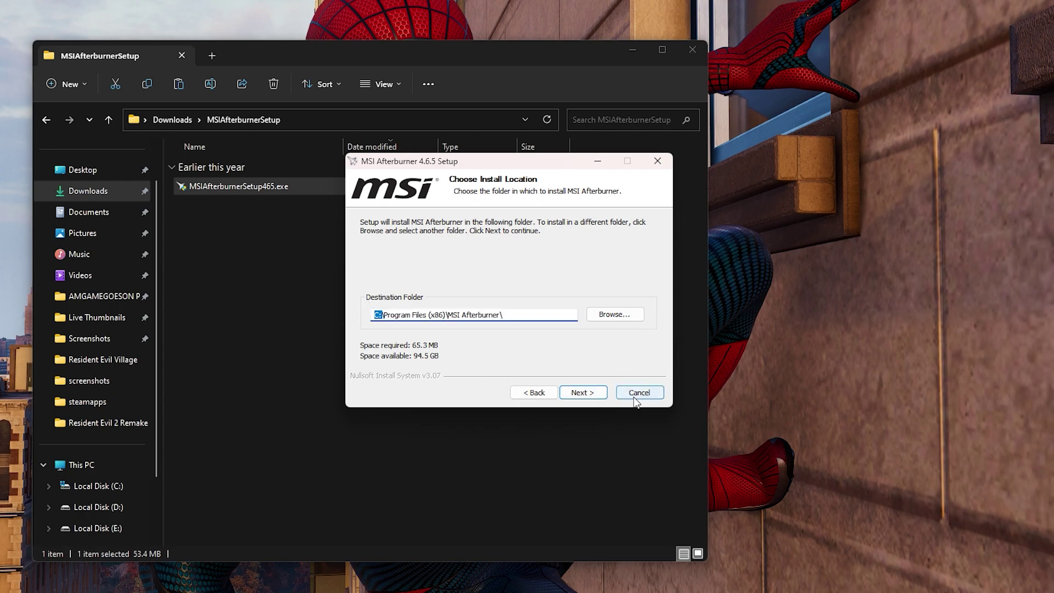
click(633, 396)
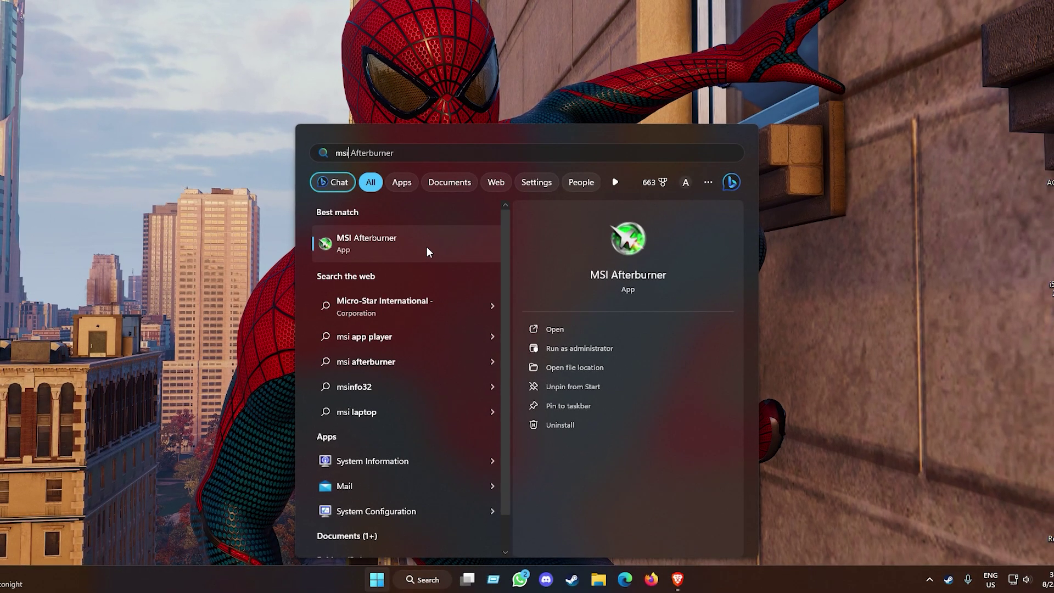
Launch MSI Afterburner from Start search, approving the UAC prompt
click(427, 246)
click(588, 362)
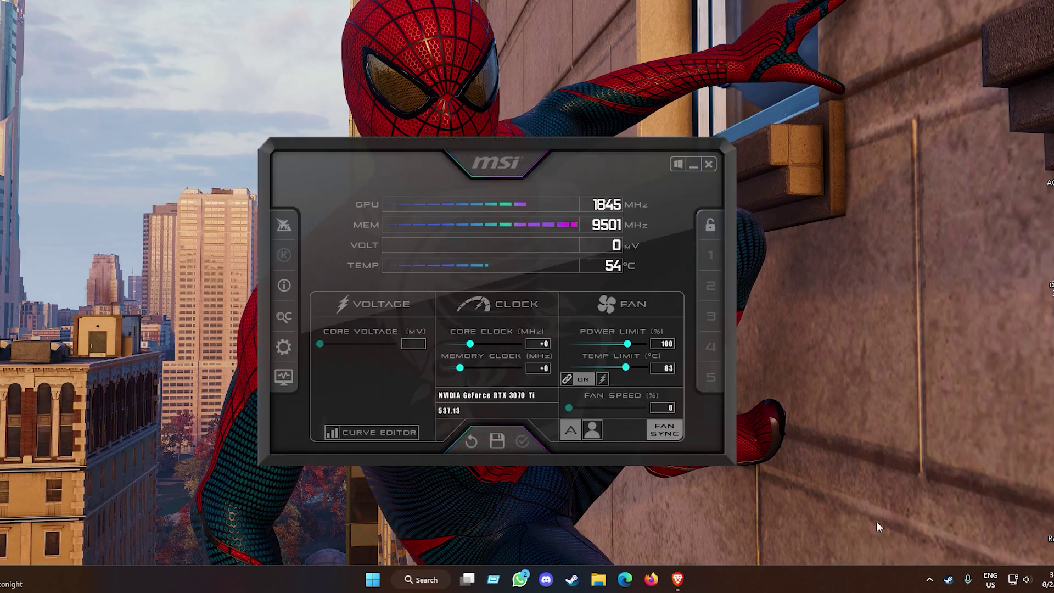
mouse_move(538, 144)
mouse_down()
mouse_move(531, 136)
mouse_move(556, 138)
mouse_up()
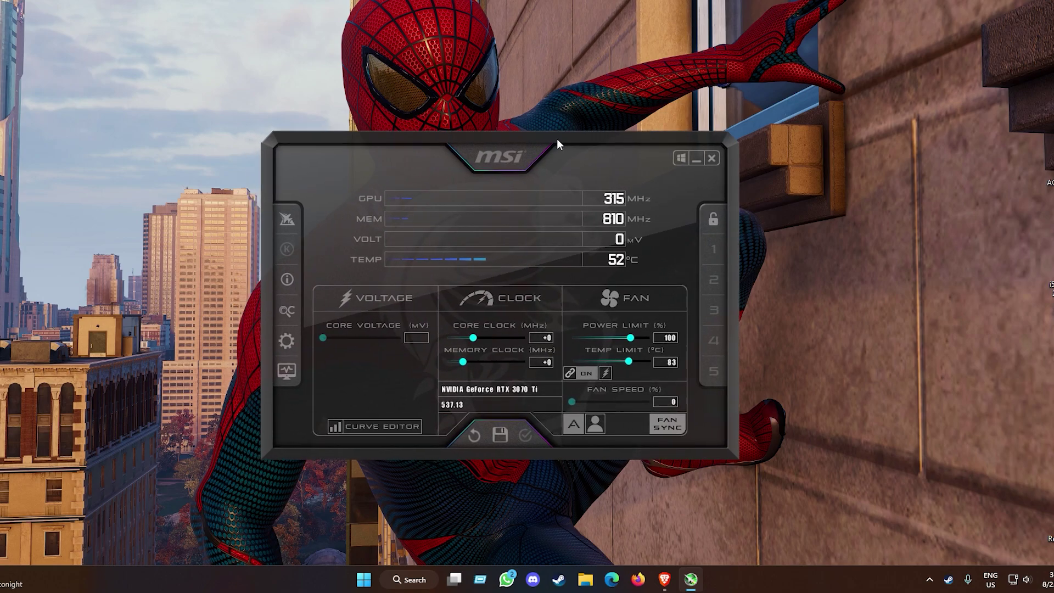
click(929, 580)
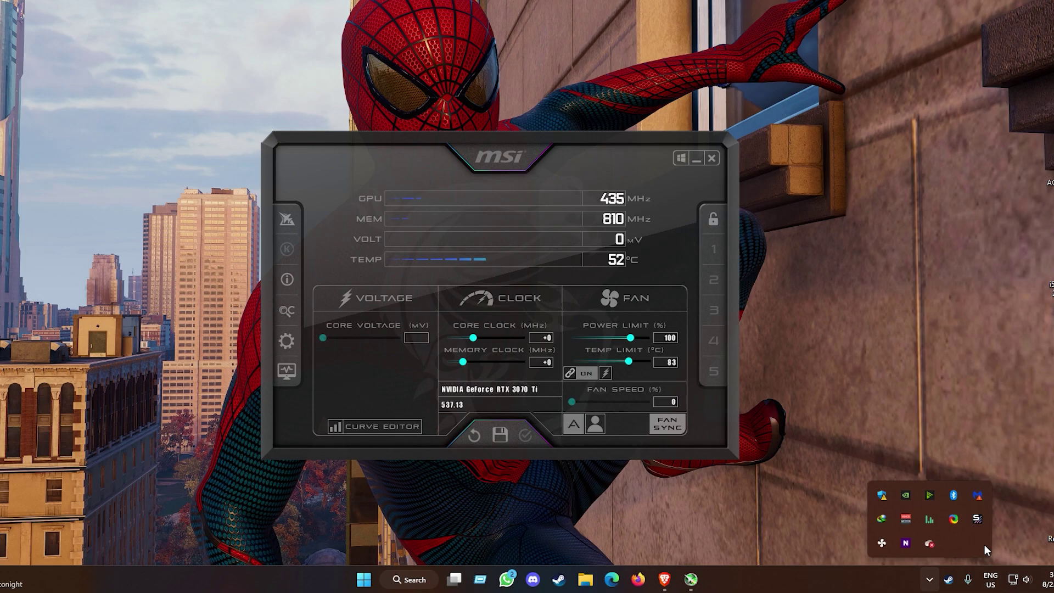
Search 'riv' and start RivaTuner Statistics Server, approving the UAC prompt
key(super)
text(r)
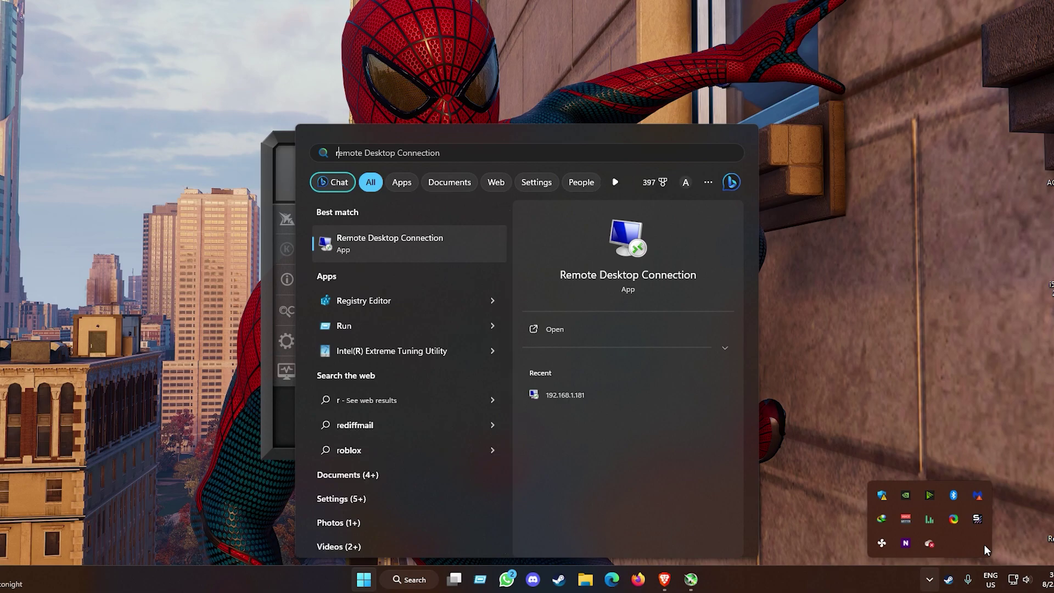
text(iv)
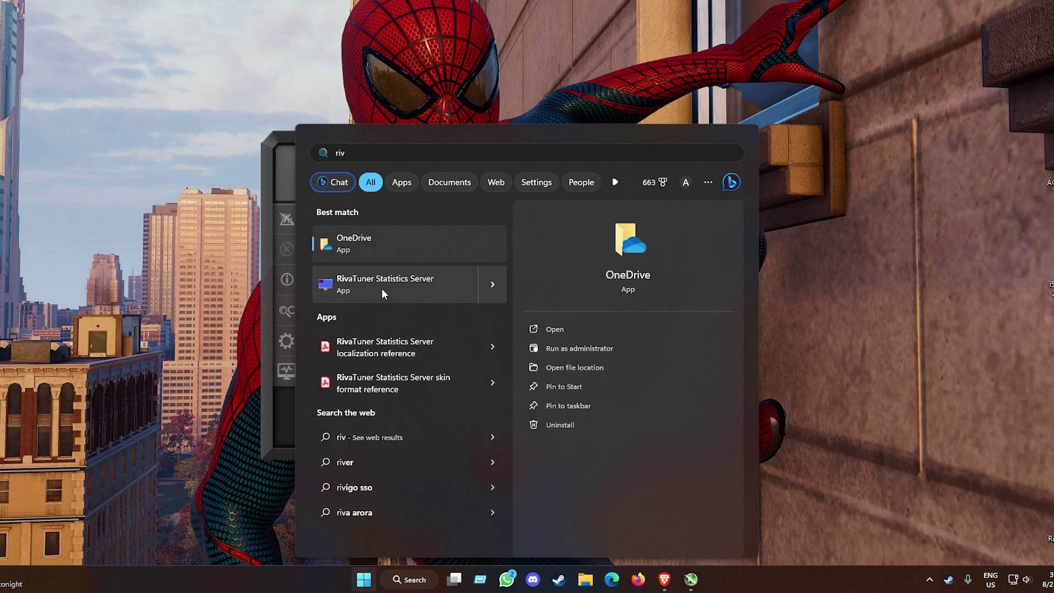
click(383, 286)
click(449, 364)
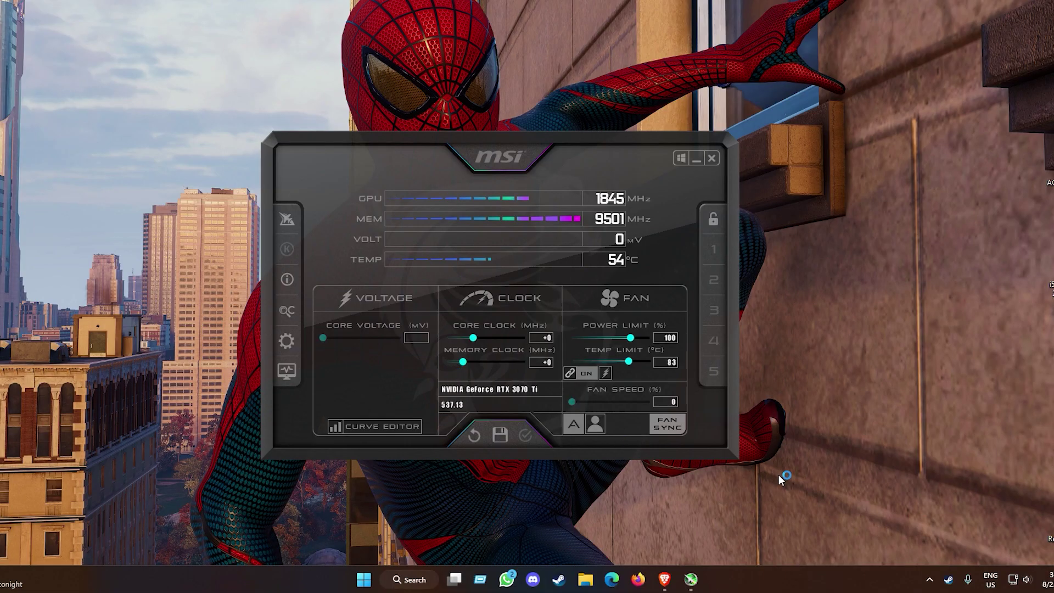
click(930, 580)
click(929, 543)
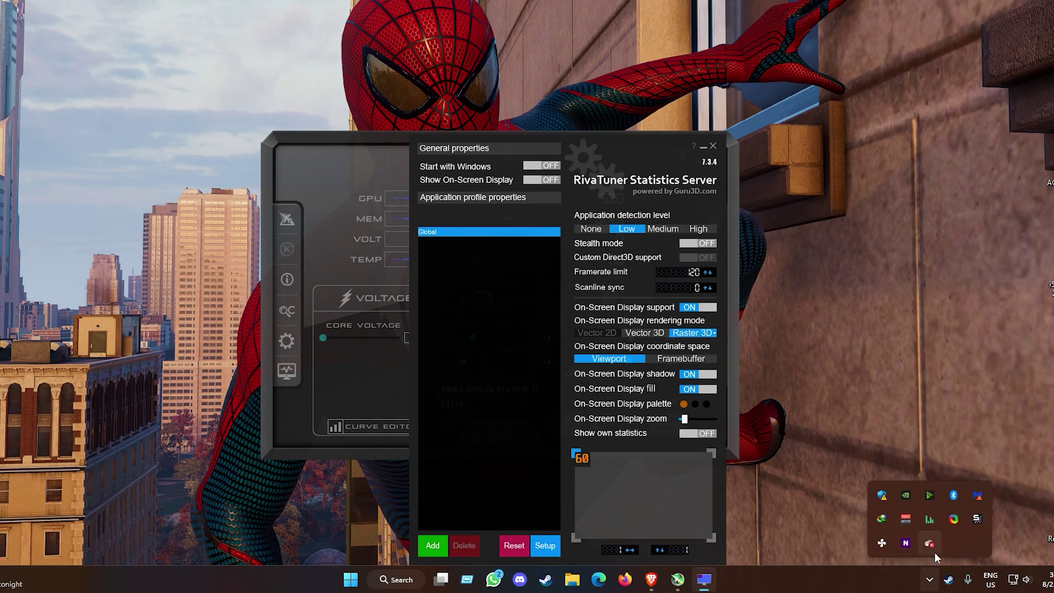
drag(591, 146, 832, 96)
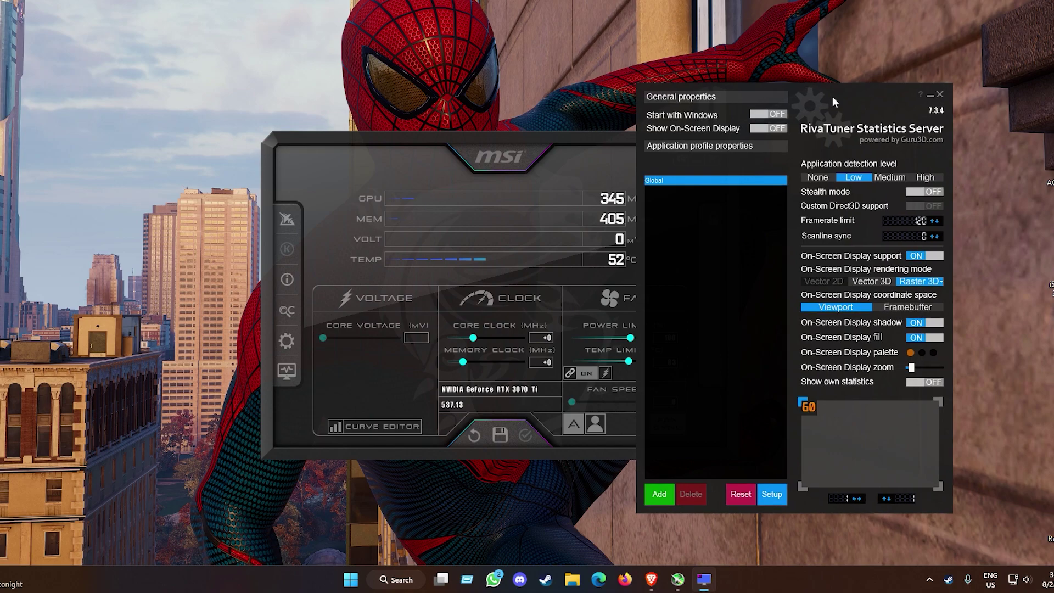
click(930, 94)
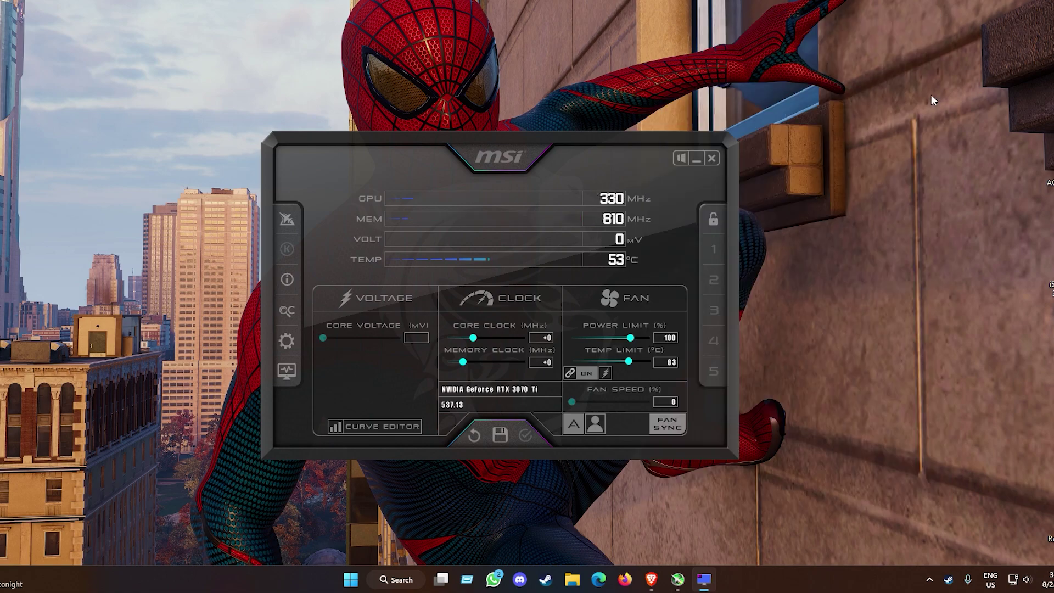
Close the tray flyout, reposition the Afterburner window and open its properties from the gear icon
click(929, 578)
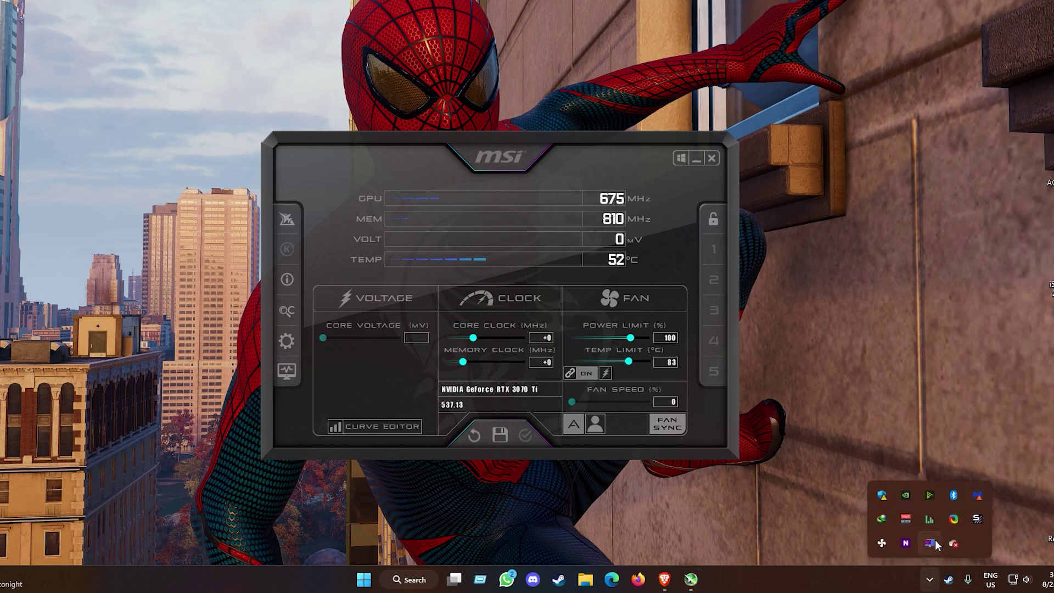
drag(405, 181, 403, 179)
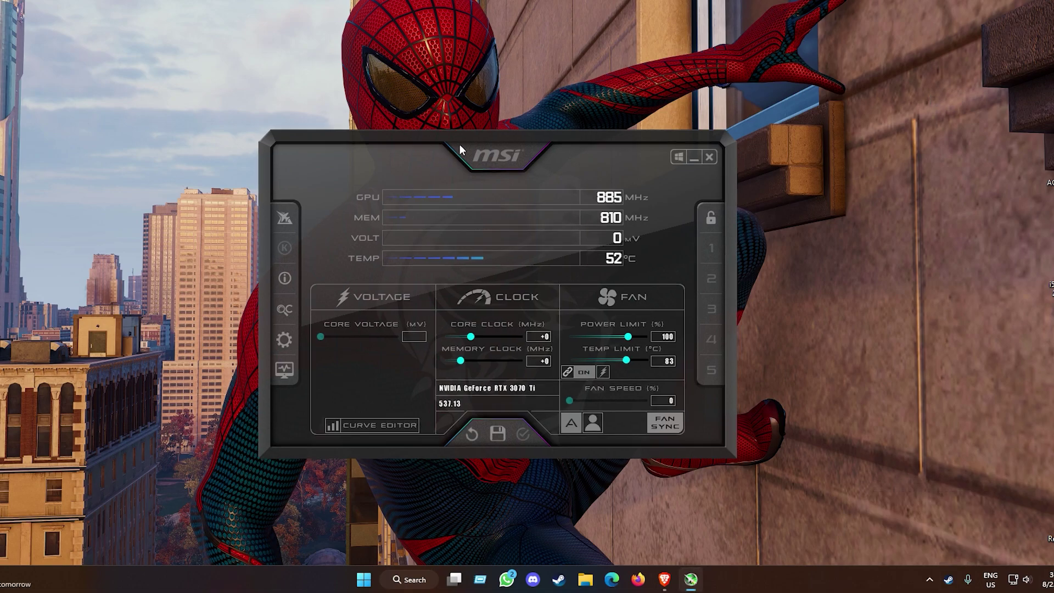
drag(457, 146, 455, 146)
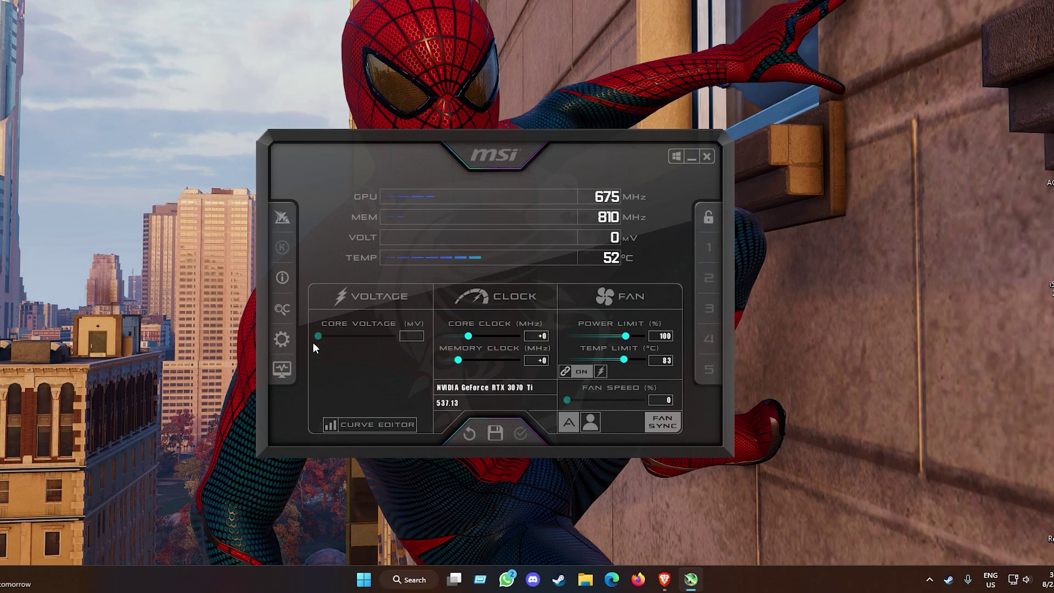
click(281, 340)
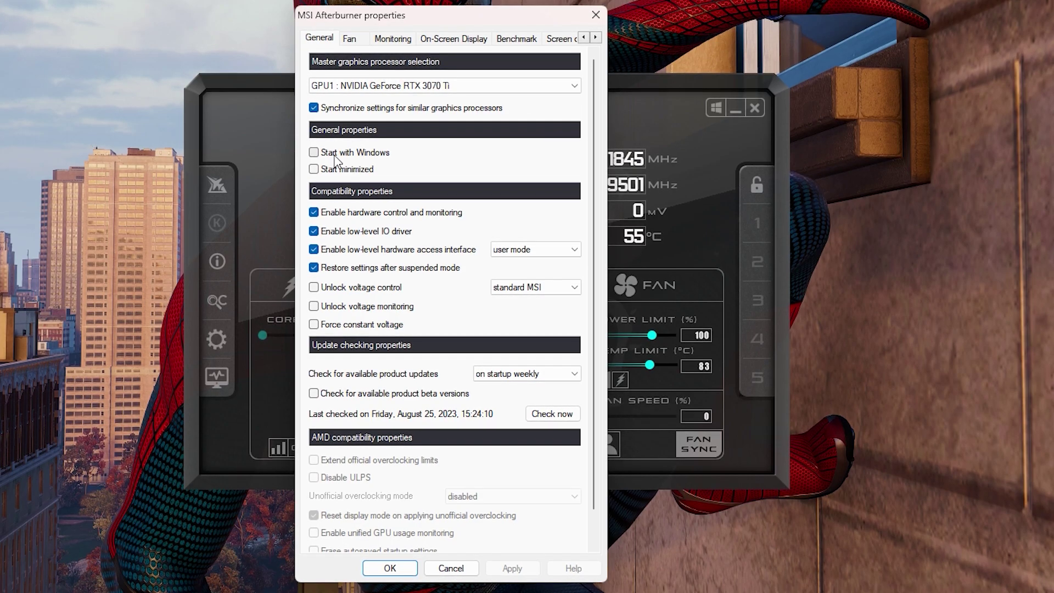
On the Monitoring tab, enable Show in On-Screen Display for GPU temperature
mouse_move(356, 171)
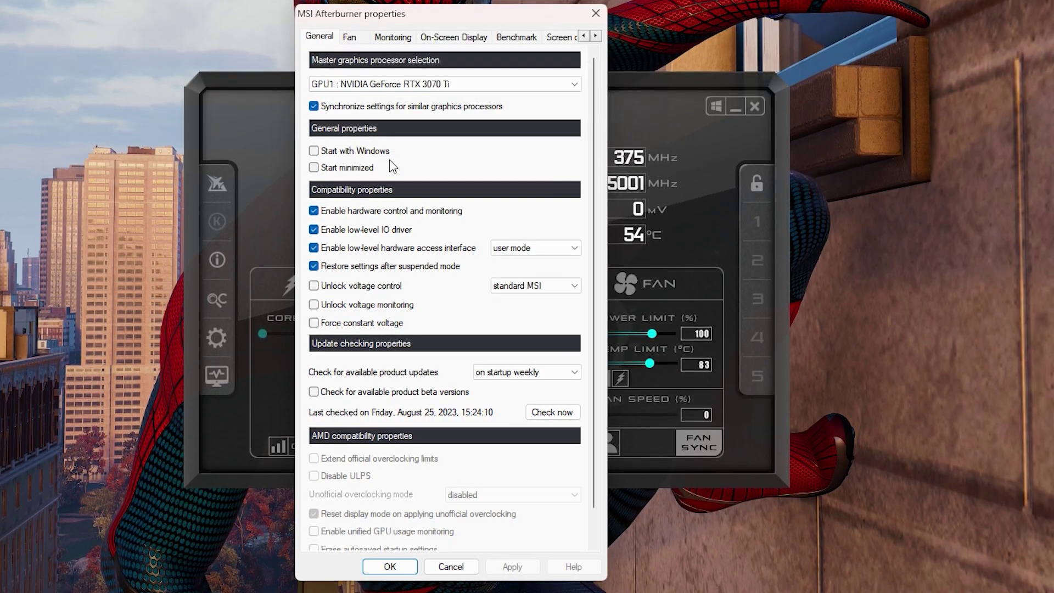
mouse_move(449, 152)
drag(416, 11, 418, 18)
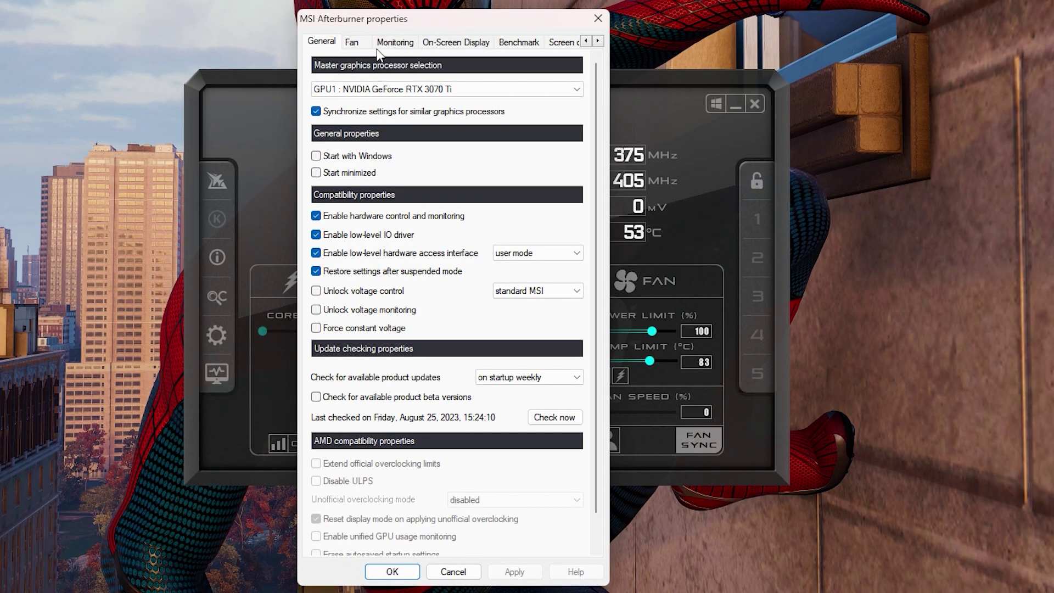
click(394, 43)
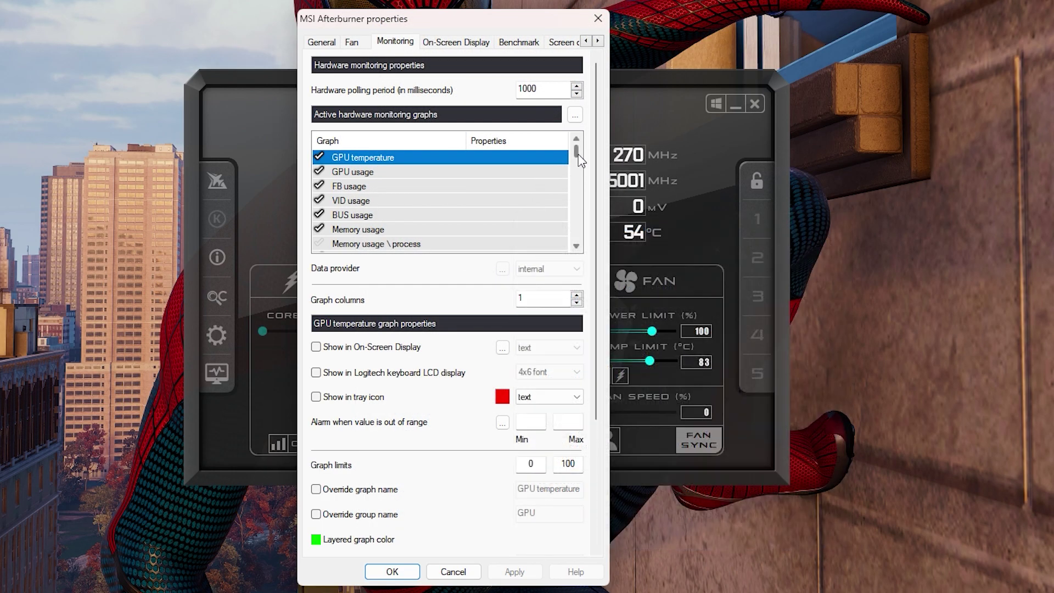
scroll(580, 163, down, 4)
mouse_move(581, 163)
mouse_down()
mouse_move(593, 246)
mouse_move(579, 226)
mouse_move(576, 146)
mouse_up()
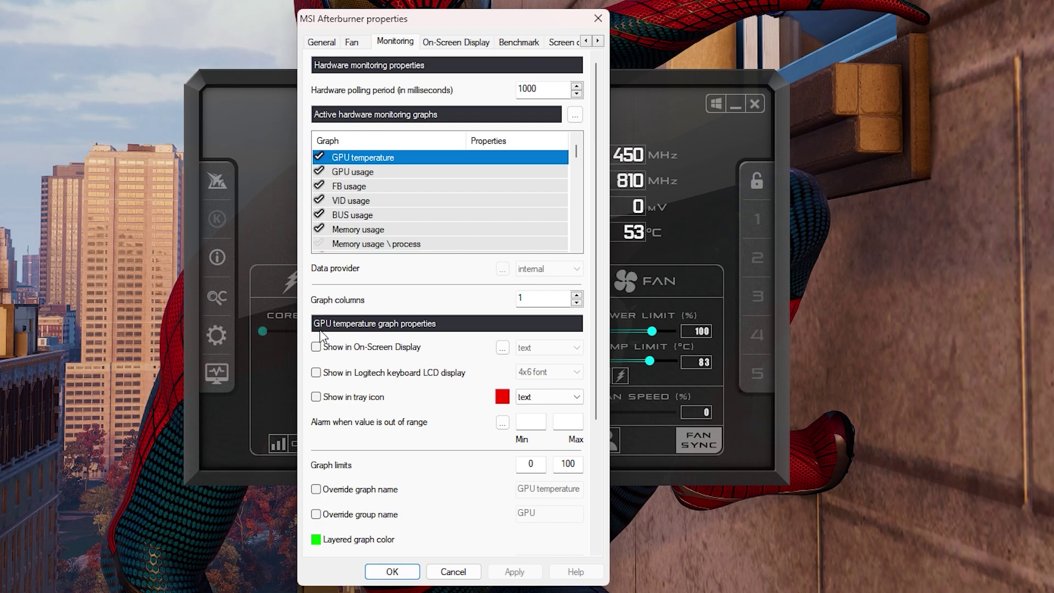
click(316, 347)
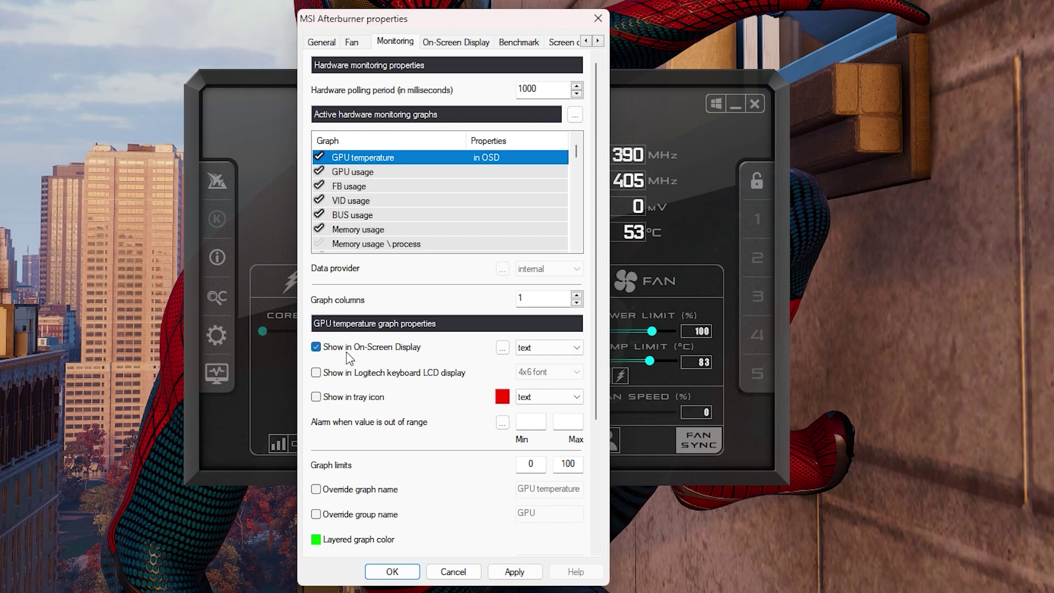
Show GPU usage, memory usage, core clock, memory clock and power in the on-screen display
mouse_move(504, 168)
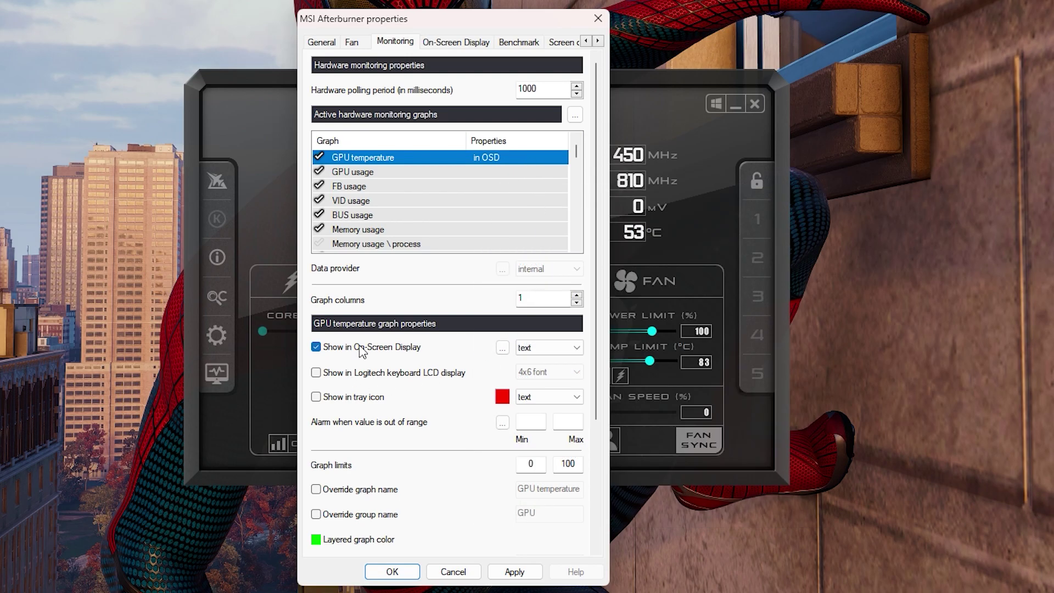
click(387, 172)
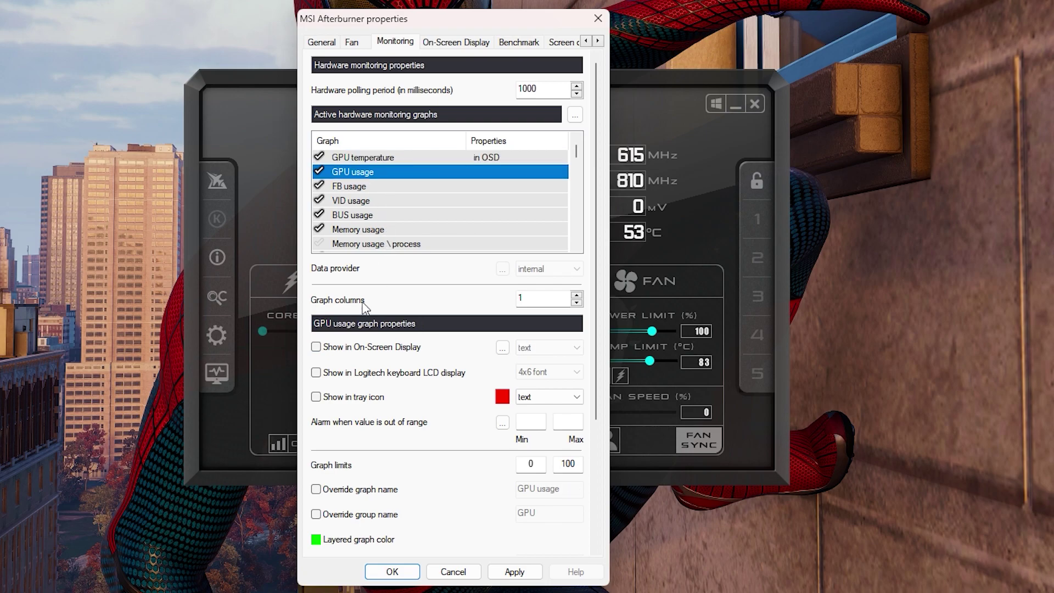
click(352, 347)
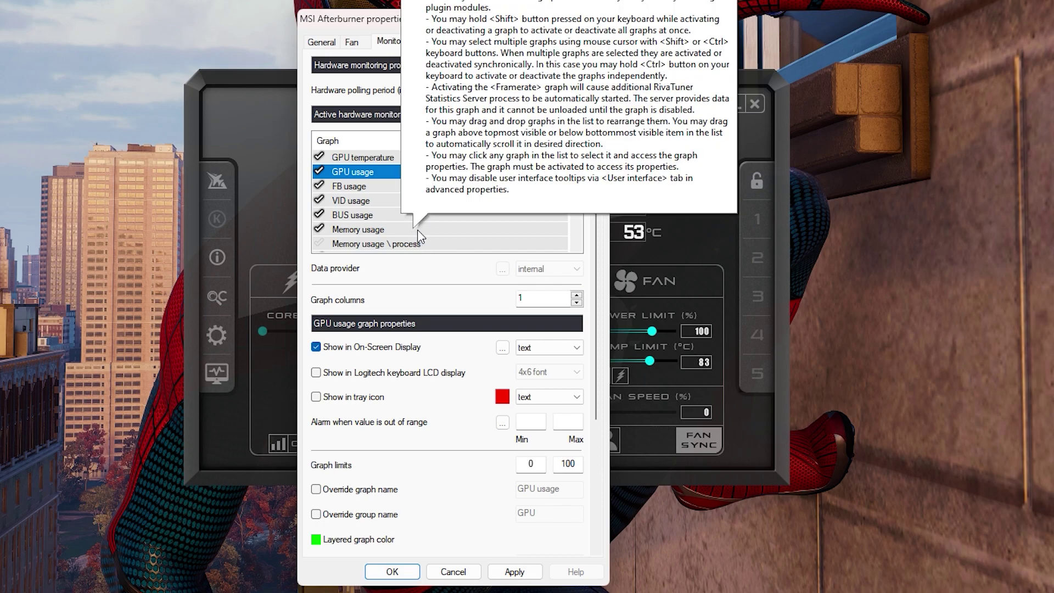
click(417, 230)
click(349, 347)
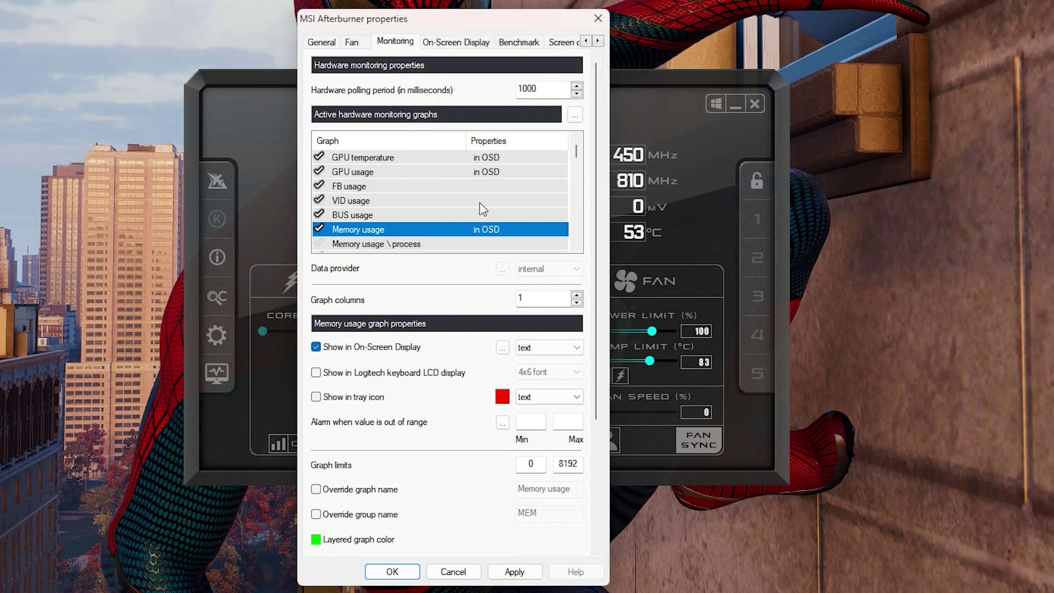
scroll(439, 209, down, 1)
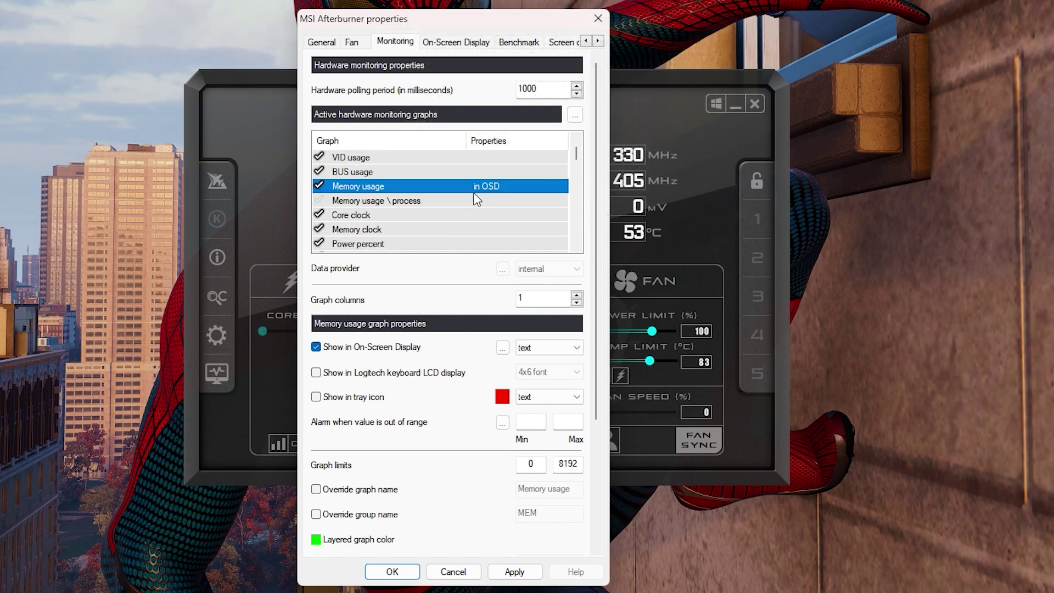
click(419, 216)
click(367, 347)
scroll(466, 227, down, 2)
scroll(466, 228, up, 1)
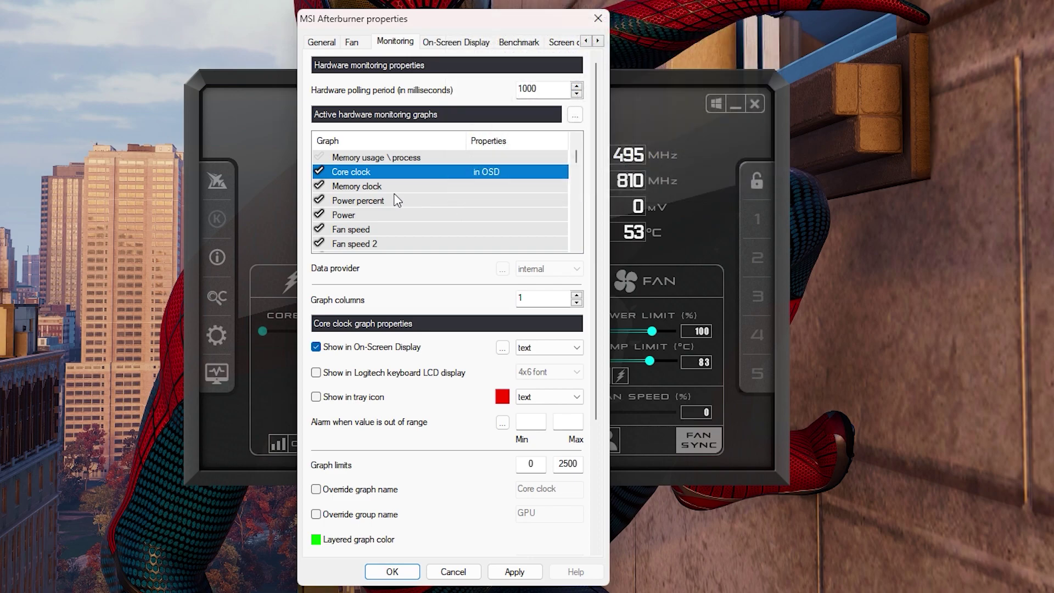
click(409, 186)
click(364, 347)
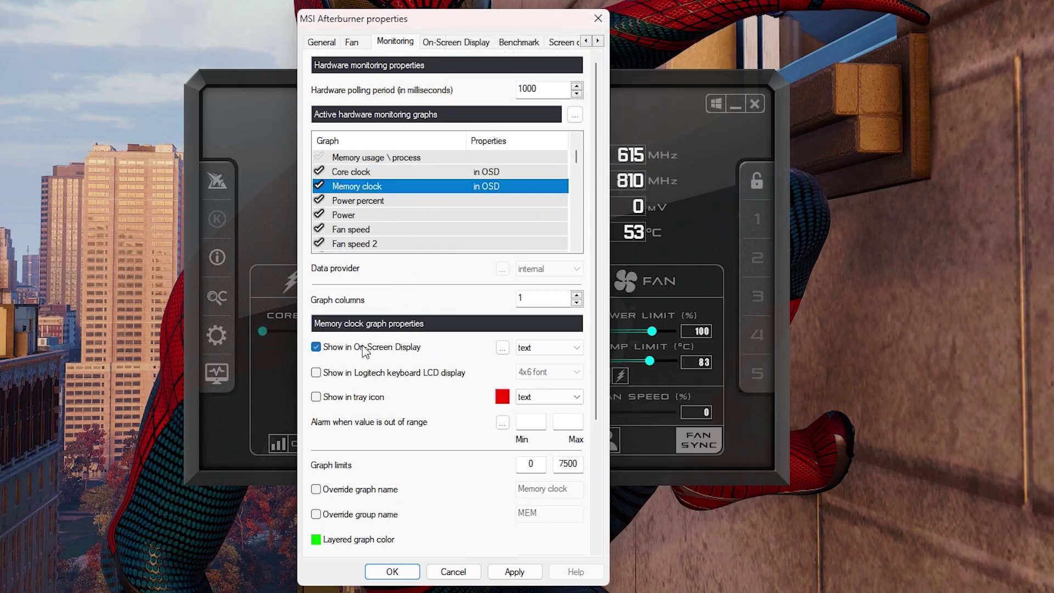
click(395, 217)
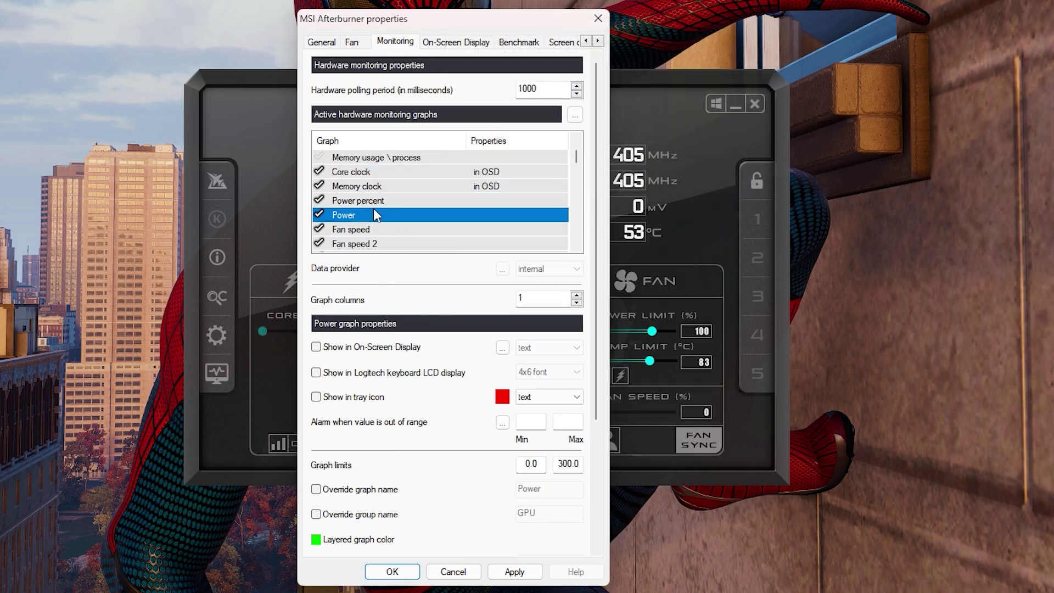
click(339, 347)
click(379, 201)
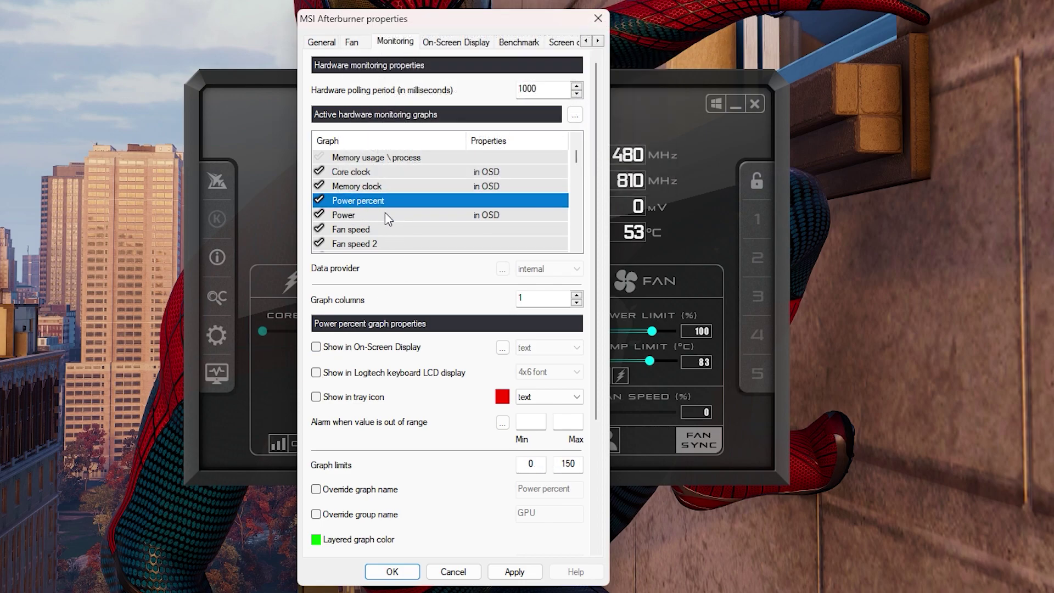
click(388, 217)
Find the overall CPU temperature graph and show it in the on-screen display
scroll(477, 227, down, 1)
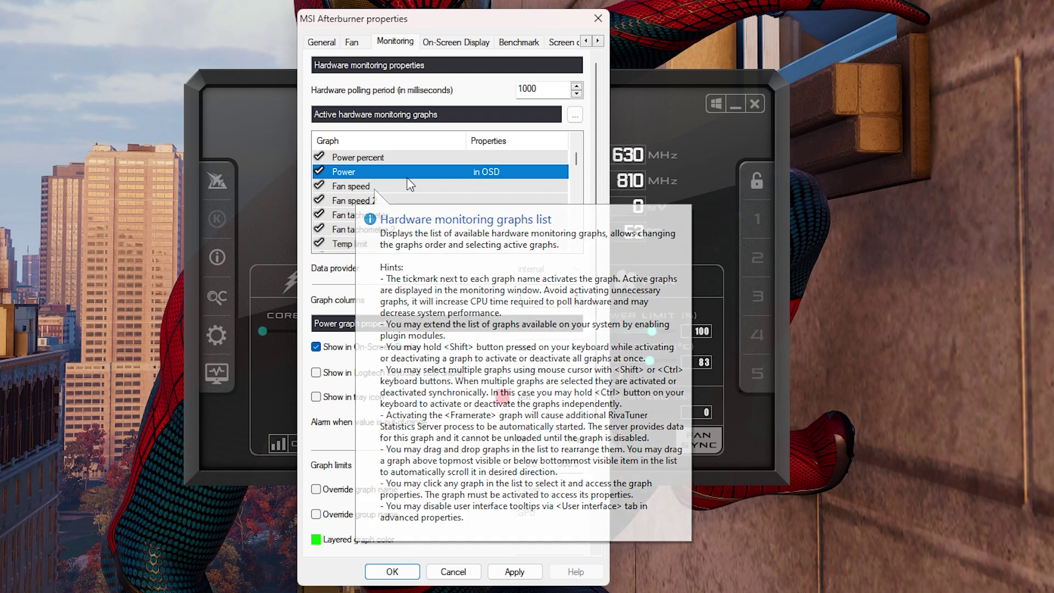
mouse_move(370, 189)
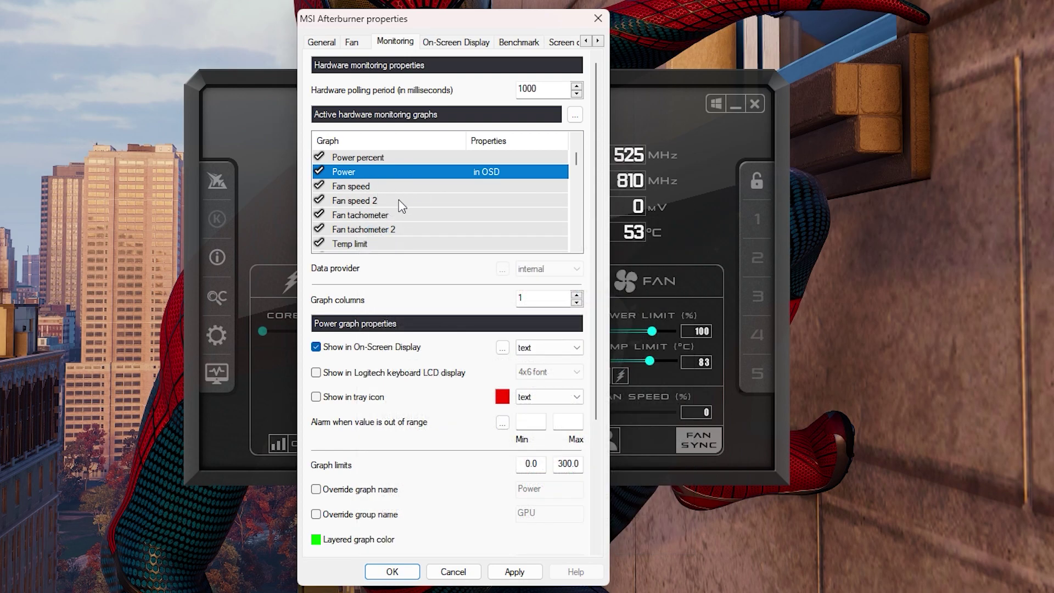
scroll(399, 208, down, 1)
scroll(400, 217, down, 1)
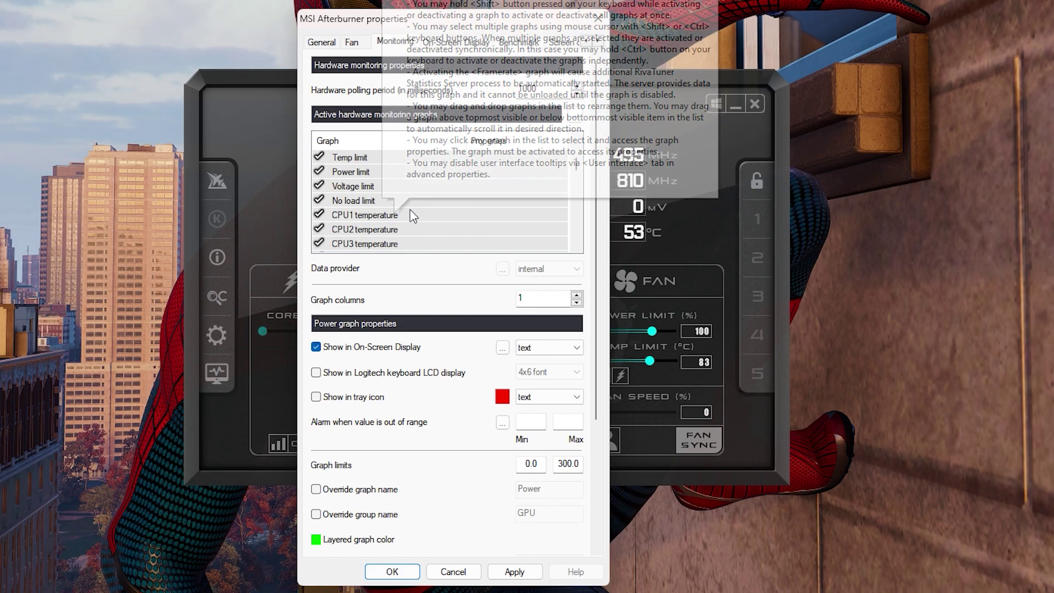
scroll(428, 188, down, 1)
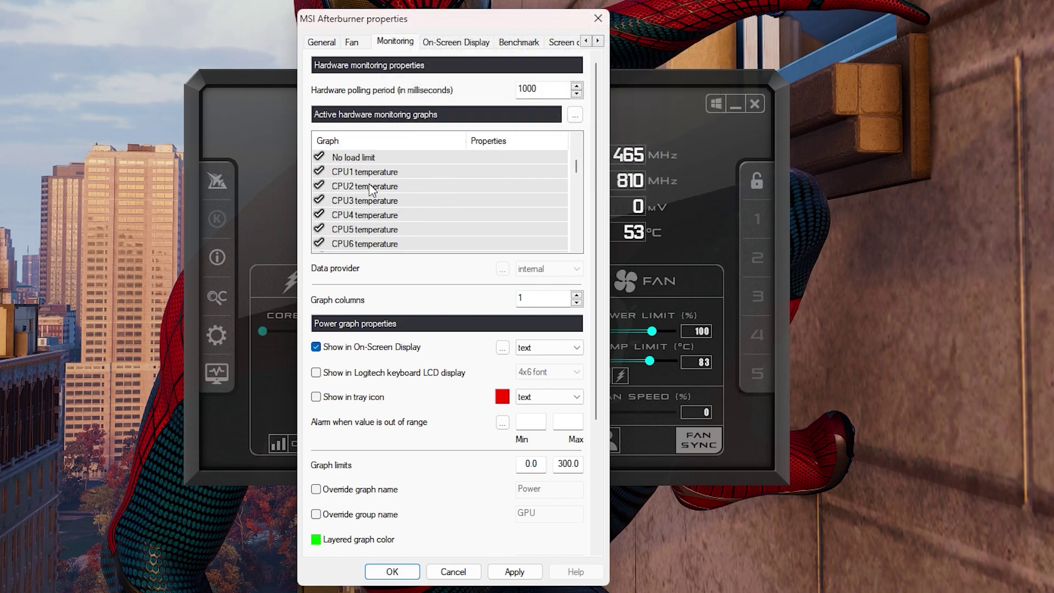
click(450, 170)
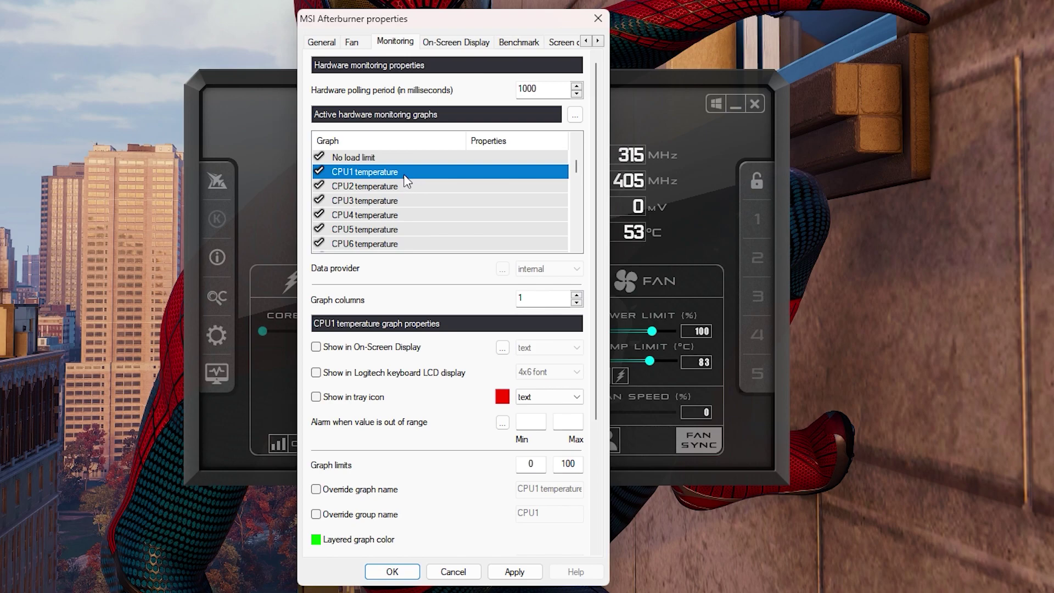
scroll(404, 174, down, 3)
scroll(380, 182, down, 5)
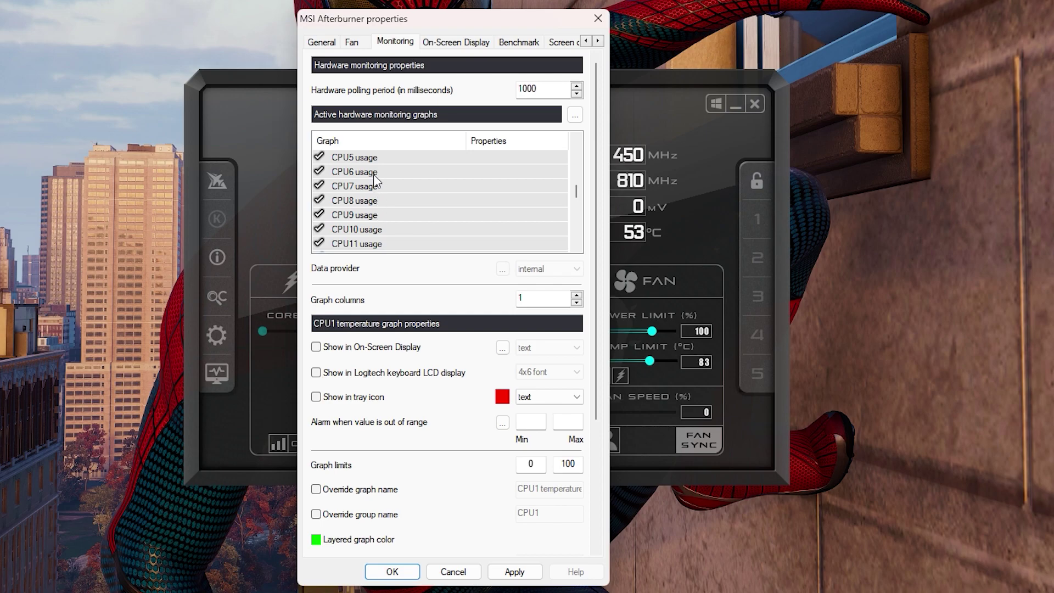
scroll(374, 205, up, 5)
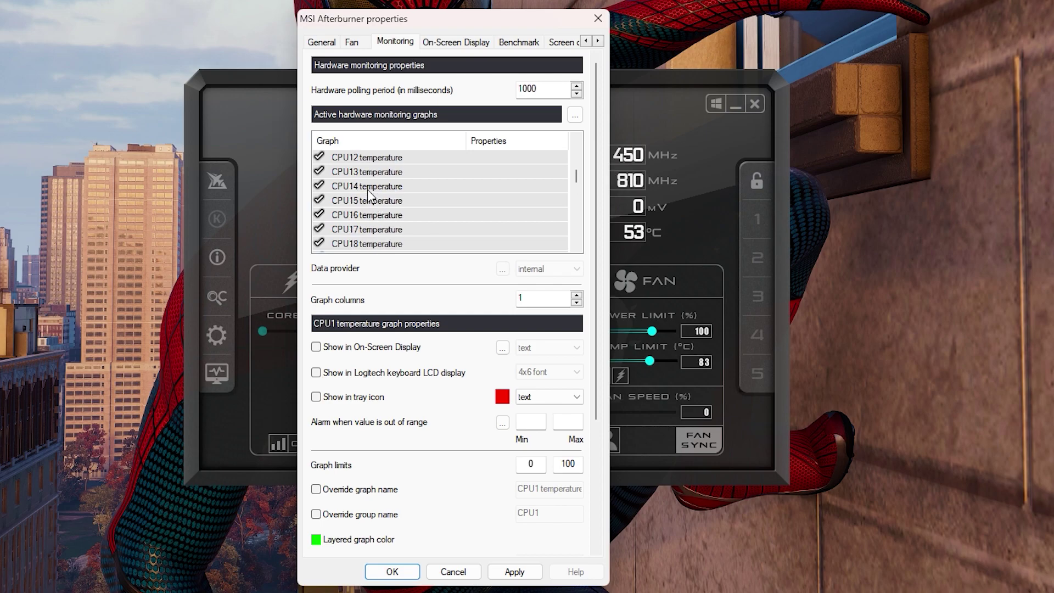
scroll(368, 176, up, 3)
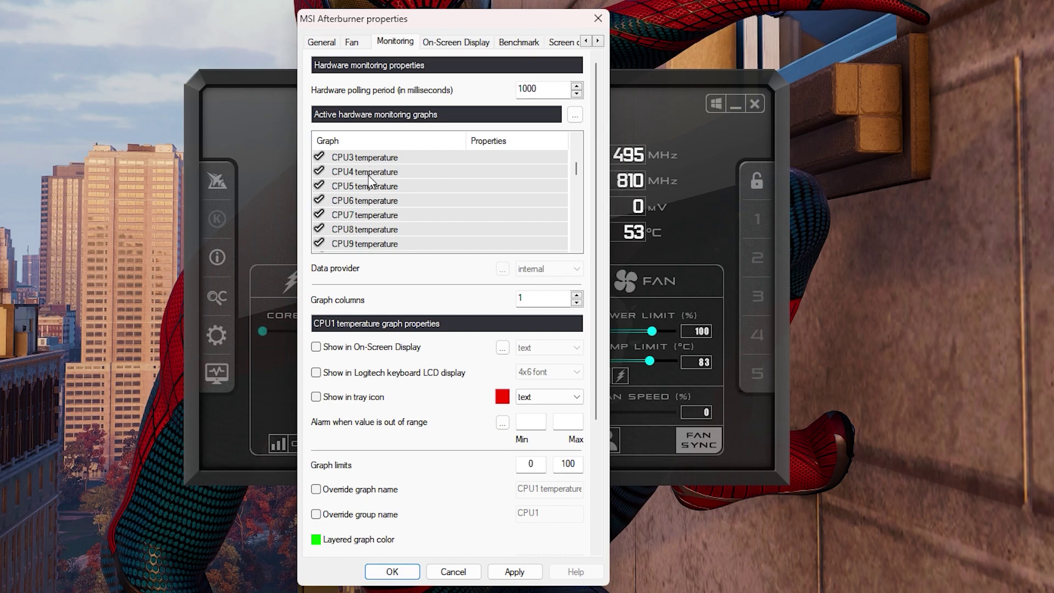
scroll(372, 236, up, 2)
scroll(409, 183, down, 7)
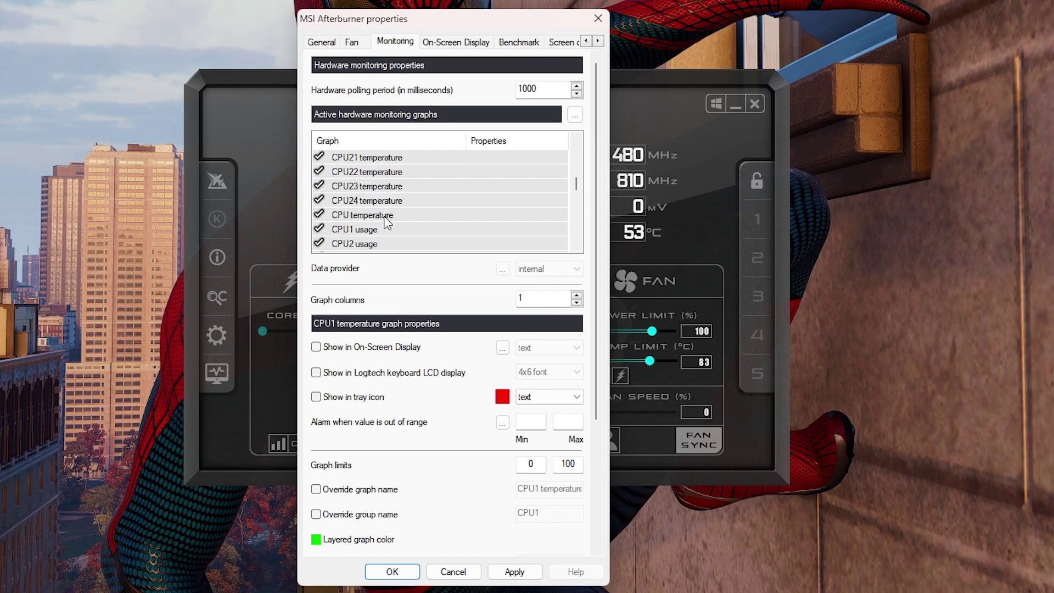
click(384, 216)
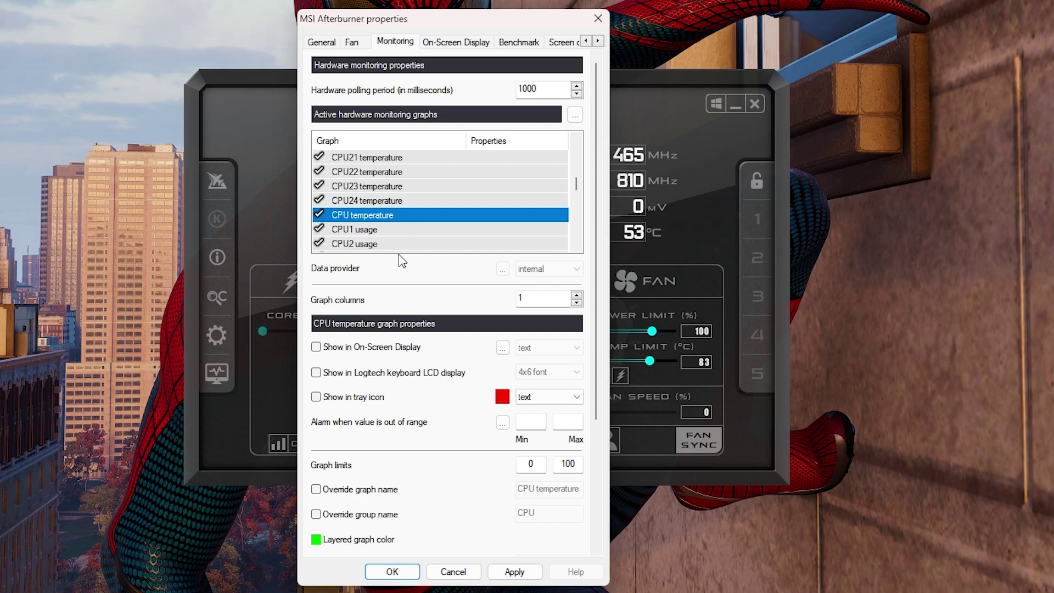
click(396, 347)
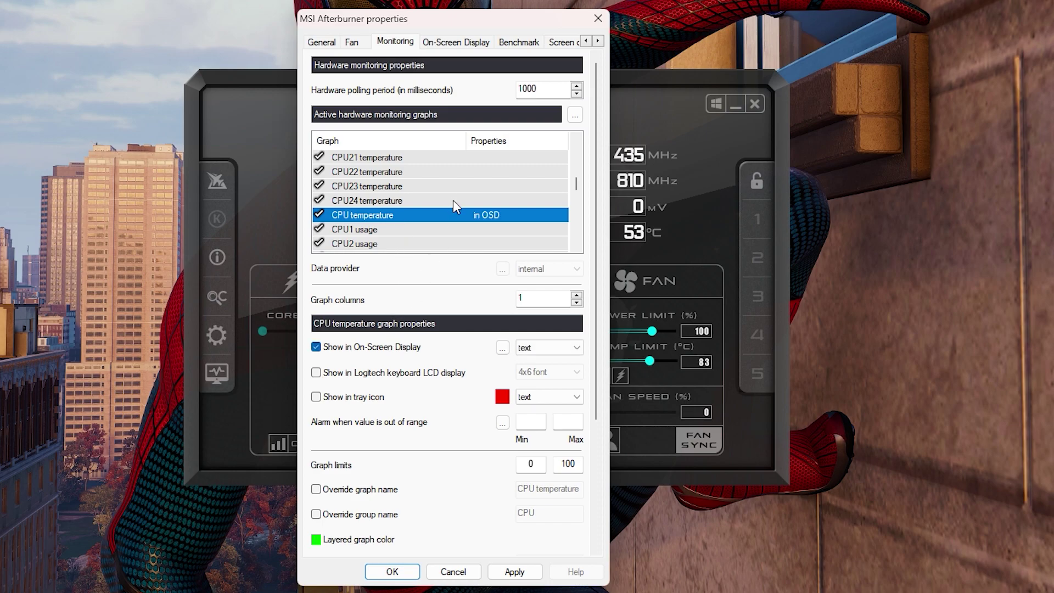
Show CPU usage and CPU clock in the on-screen display
scroll(453, 205, down, 3)
scroll(405, 213, down, 4)
scroll(375, 221, down, 3)
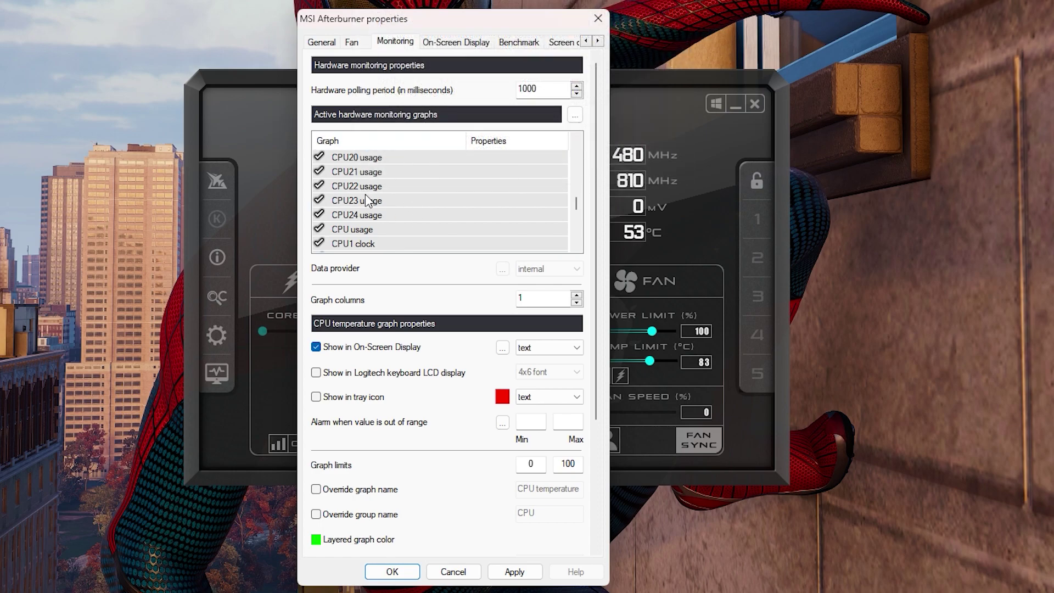
click(373, 231)
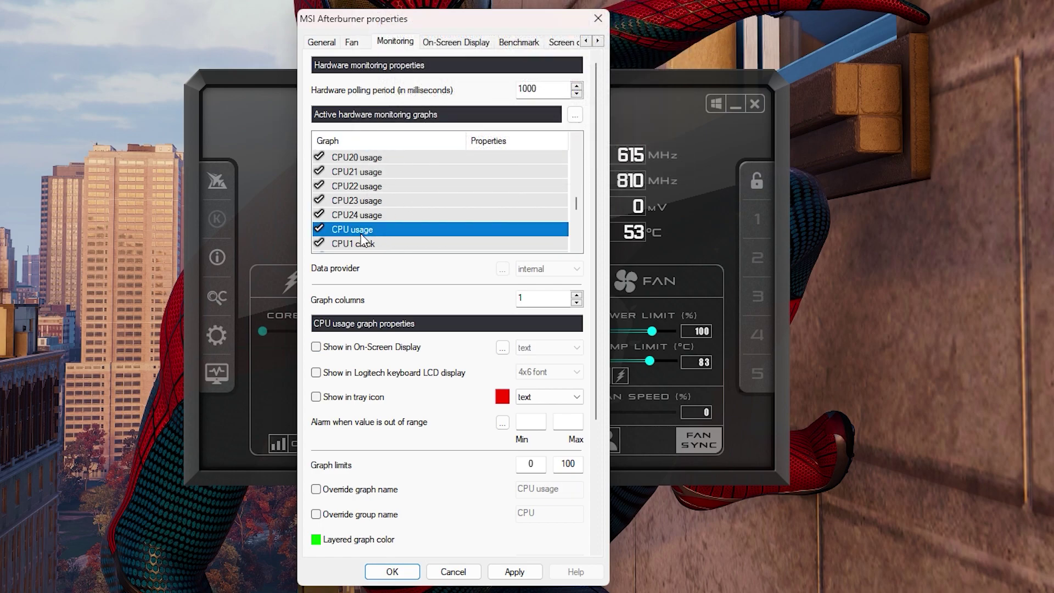
scroll(362, 237, down, 1)
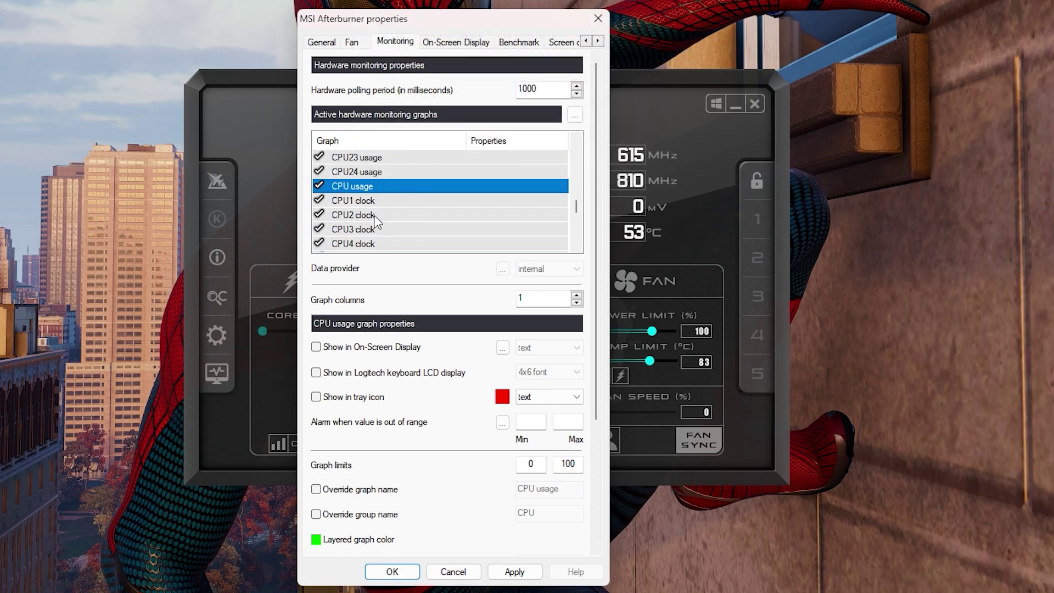
click(357, 347)
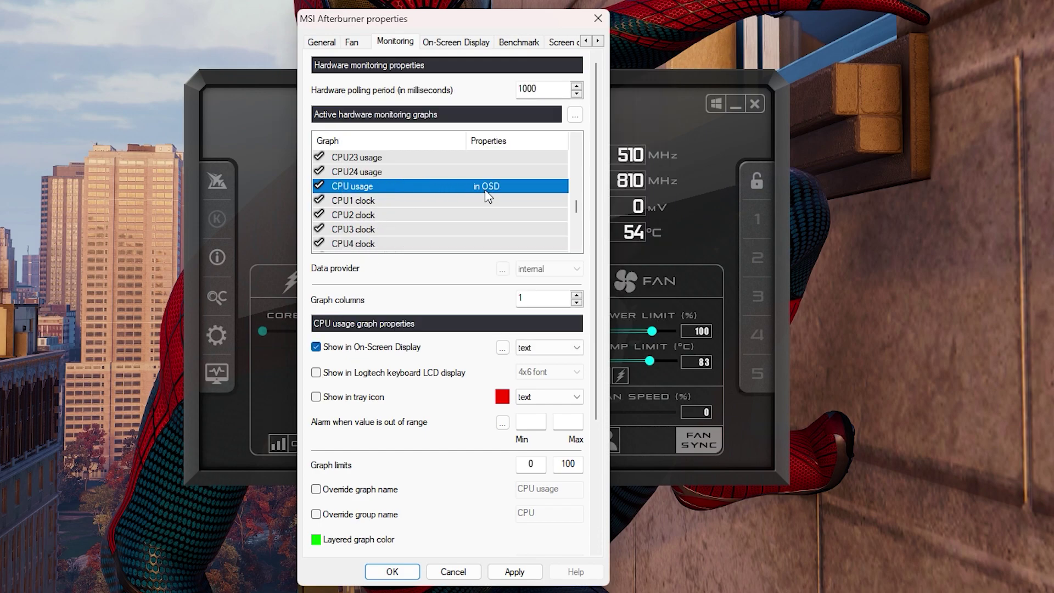
scroll(440, 214, down, 8)
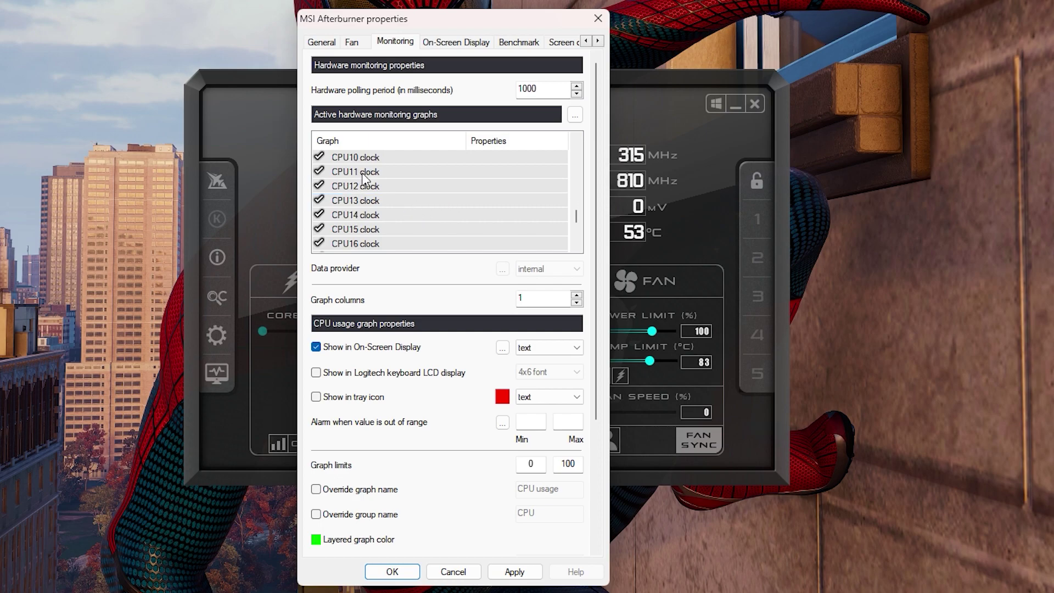
click(387, 201)
click(388, 347)
Show CPU power and RAM usage in the on-screen display
scroll(433, 216, down, 1)
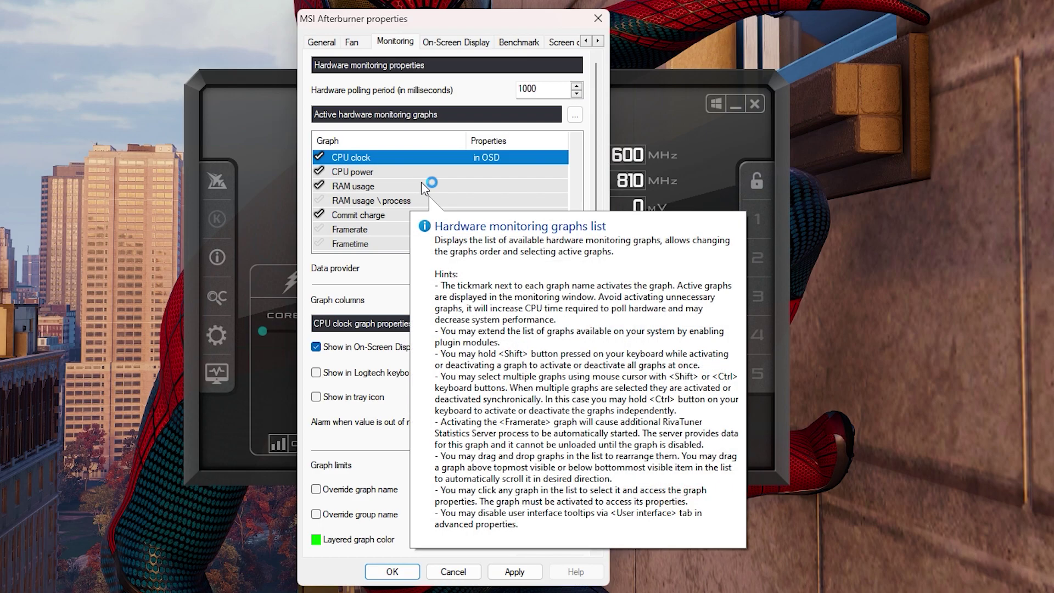
click(404, 188)
click(395, 172)
click(385, 347)
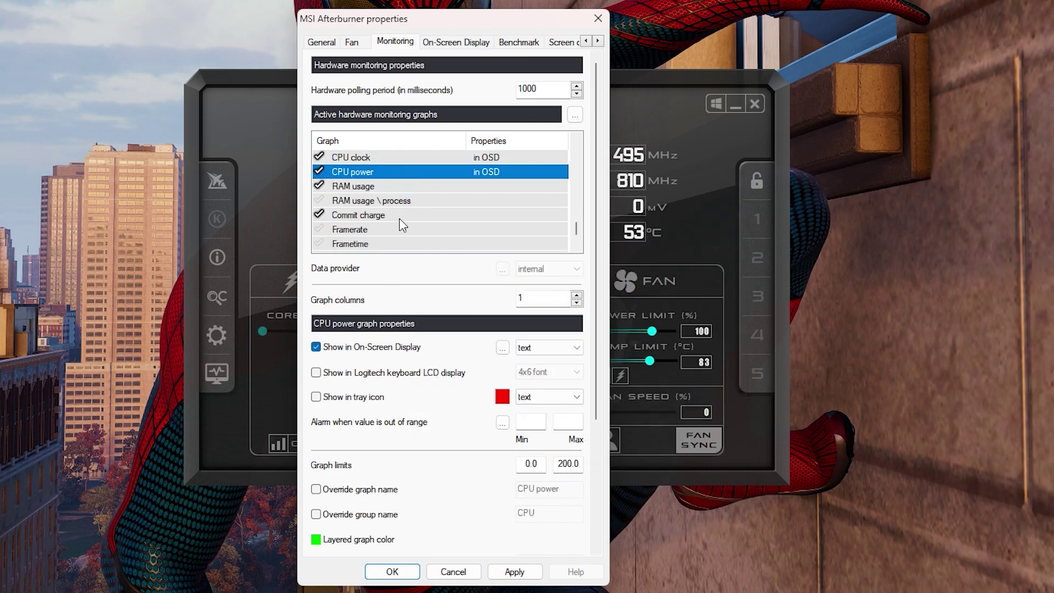
click(404, 187)
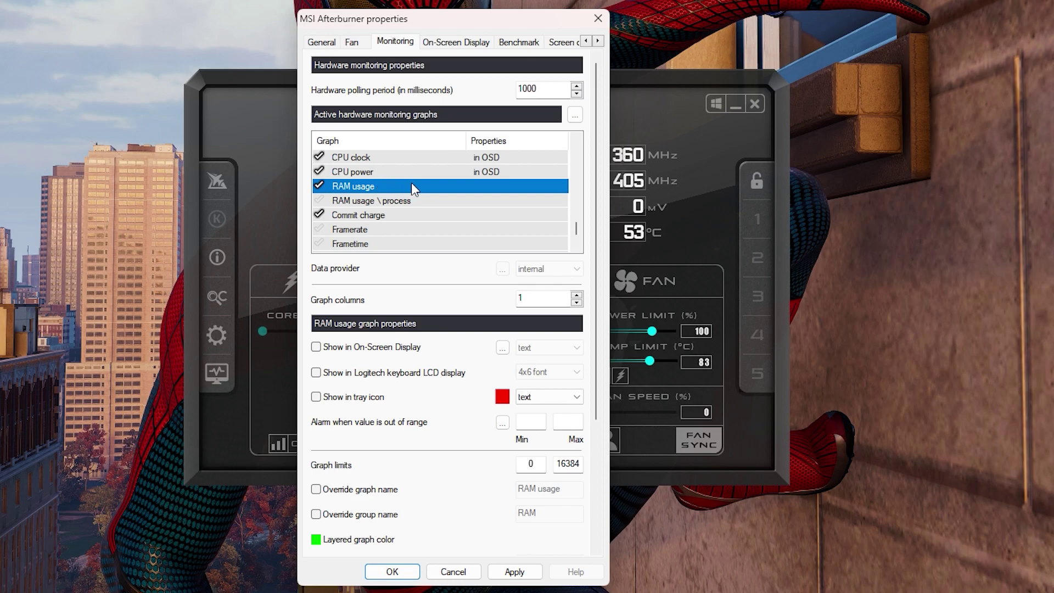
click(379, 346)
Activate the Framerate, Frametime, Framerate Min, Avg and Max graphs
scroll(439, 214, down, 1)
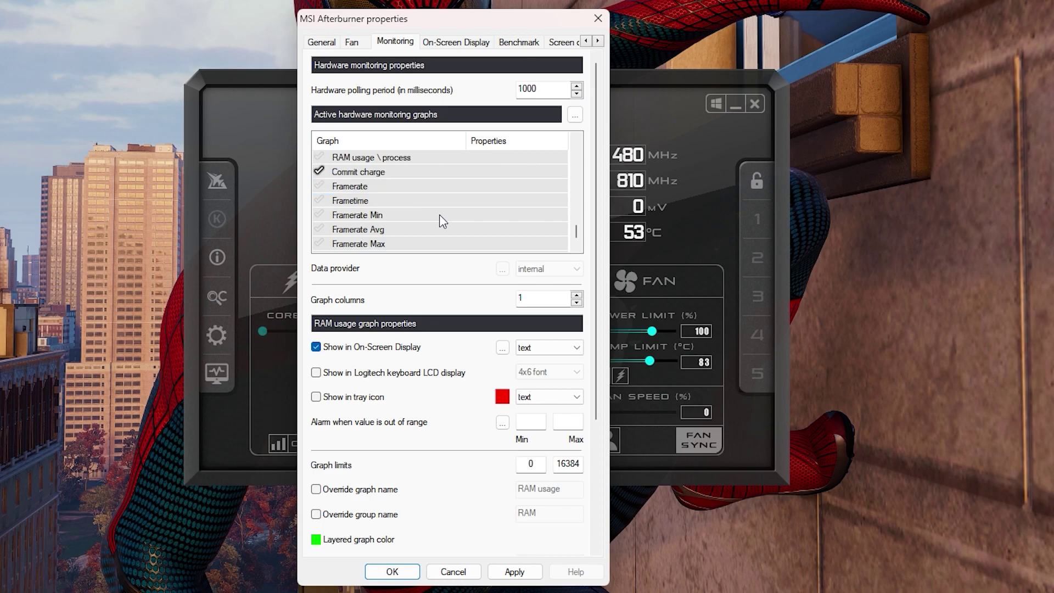
click(393, 187)
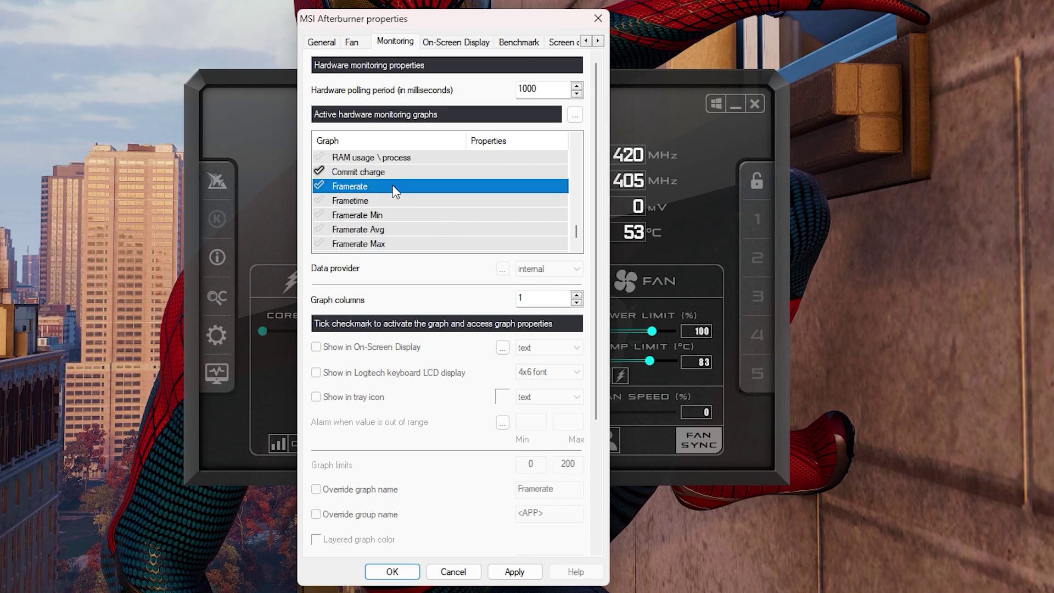
click(319, 186)
click(319, 200)
click(318, 214)
click(319, 229)
click(319, 243)
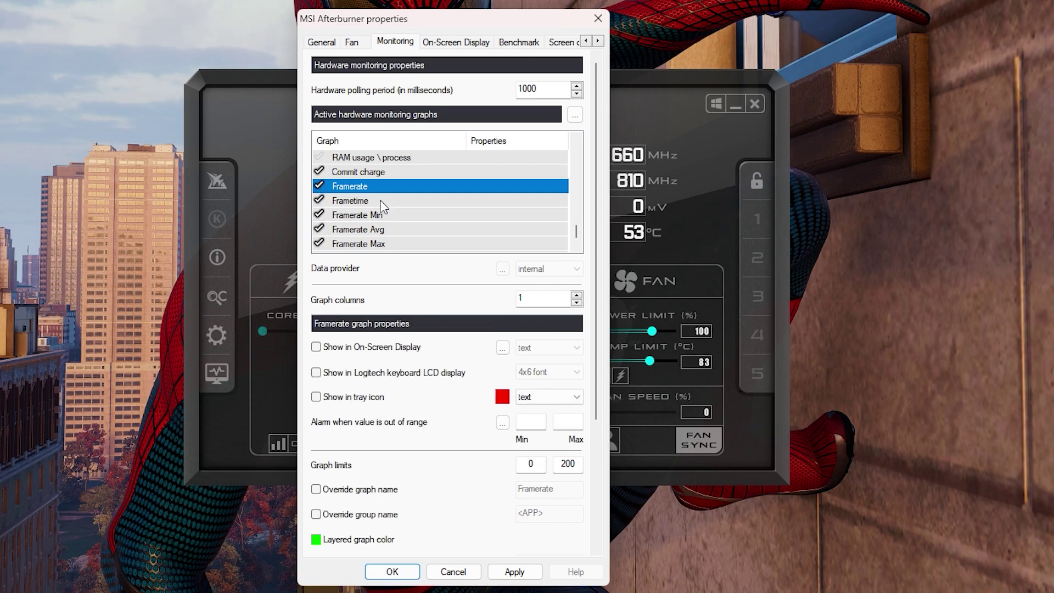
scroll(403, 186, down, 1)
scroll(397, 199, up, 1)
Show Framerate, Frametime, Framerate Min, Avg and Max in the on-screen display
click(375, 351)
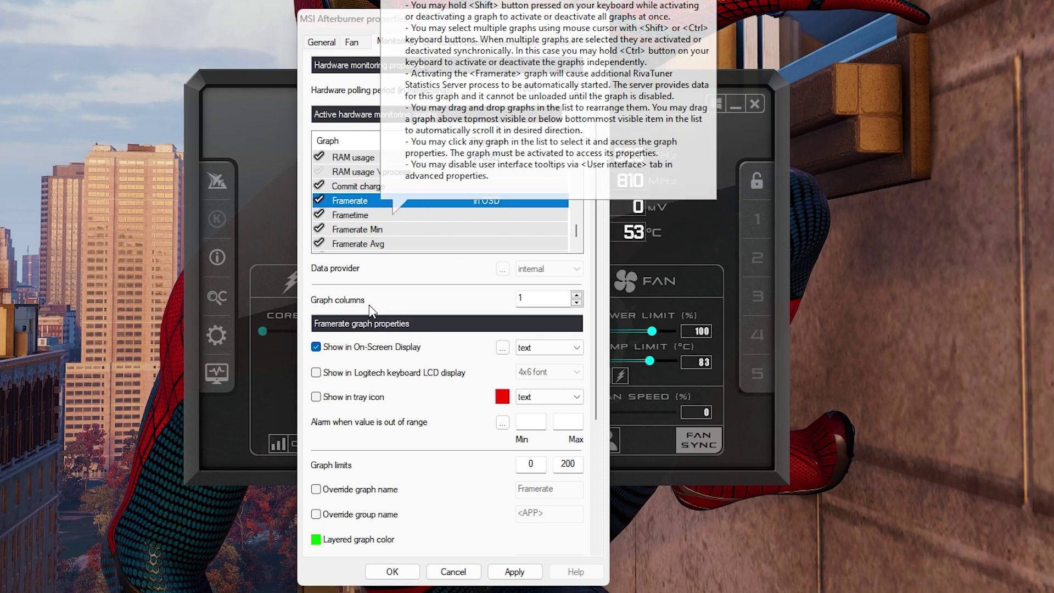
click(399, 216)
click(369, 350)
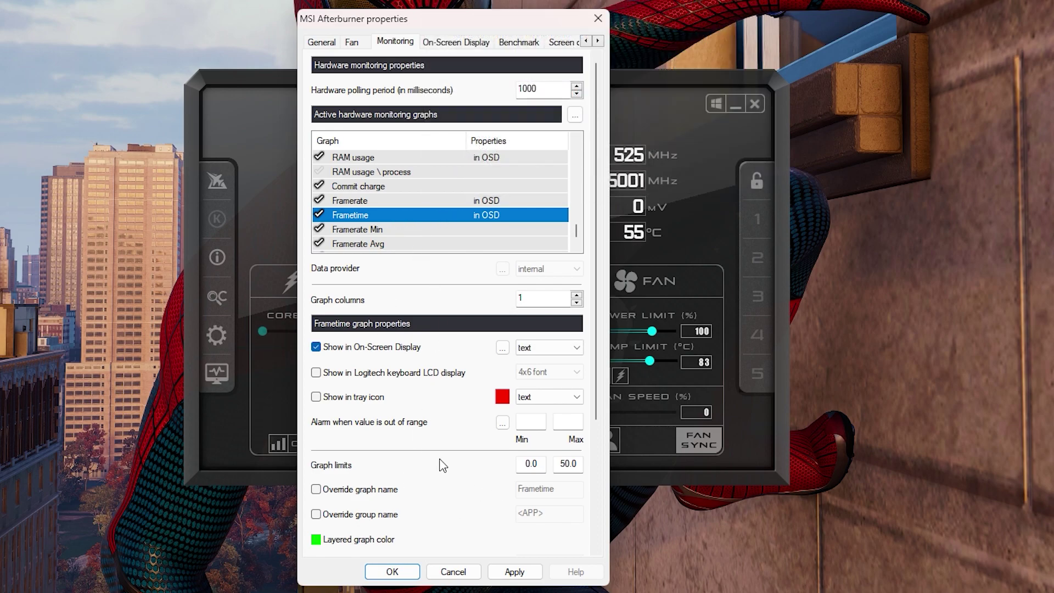
key(Down)
click(318, 242)
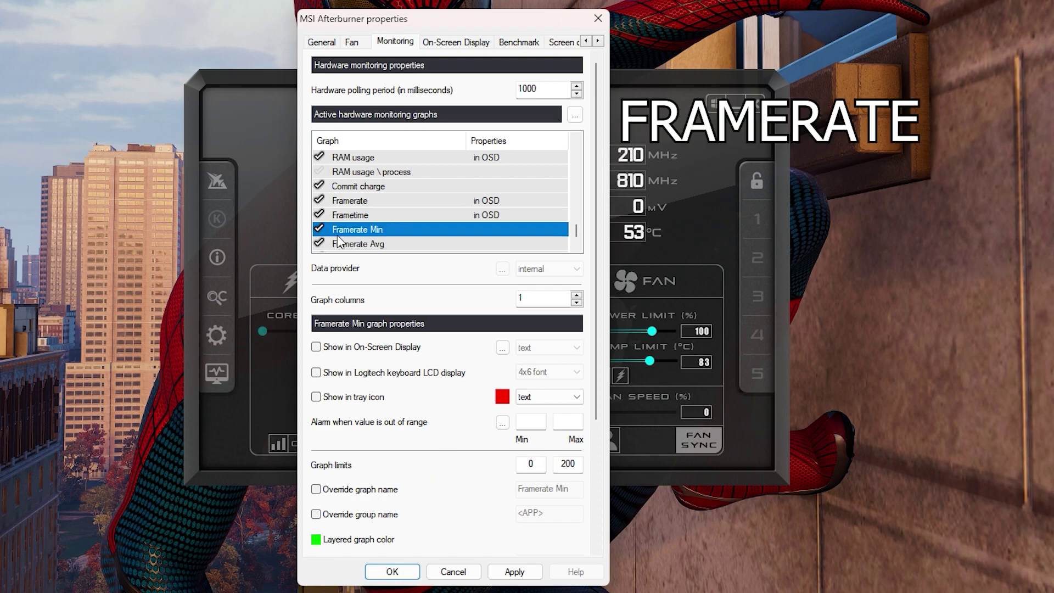
click(370, 346)
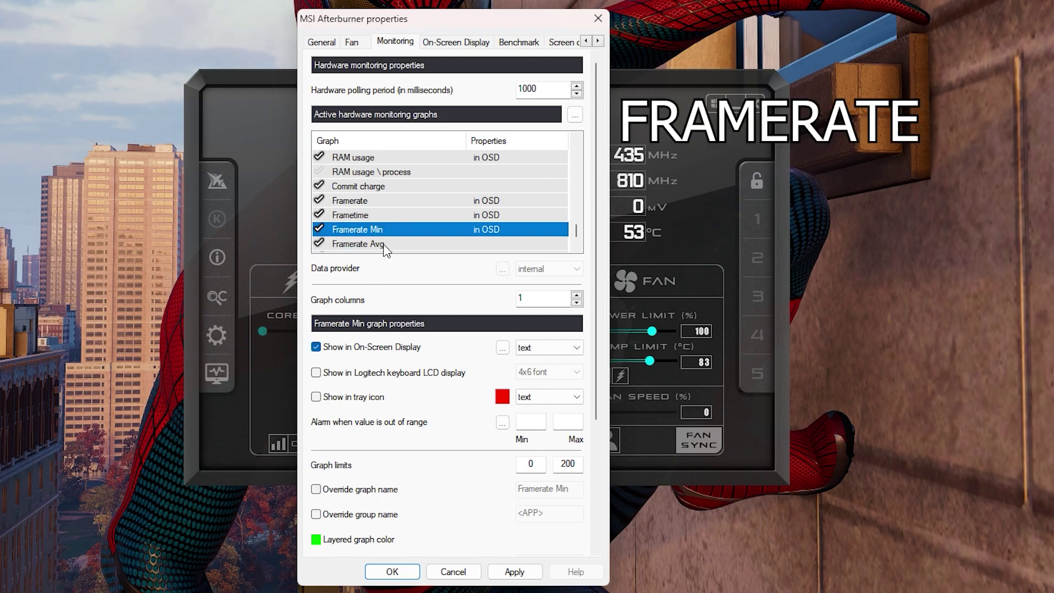
click(378, 244)
click(316, 347)
scroll(385, 220, down, 1)
click(381, 214)
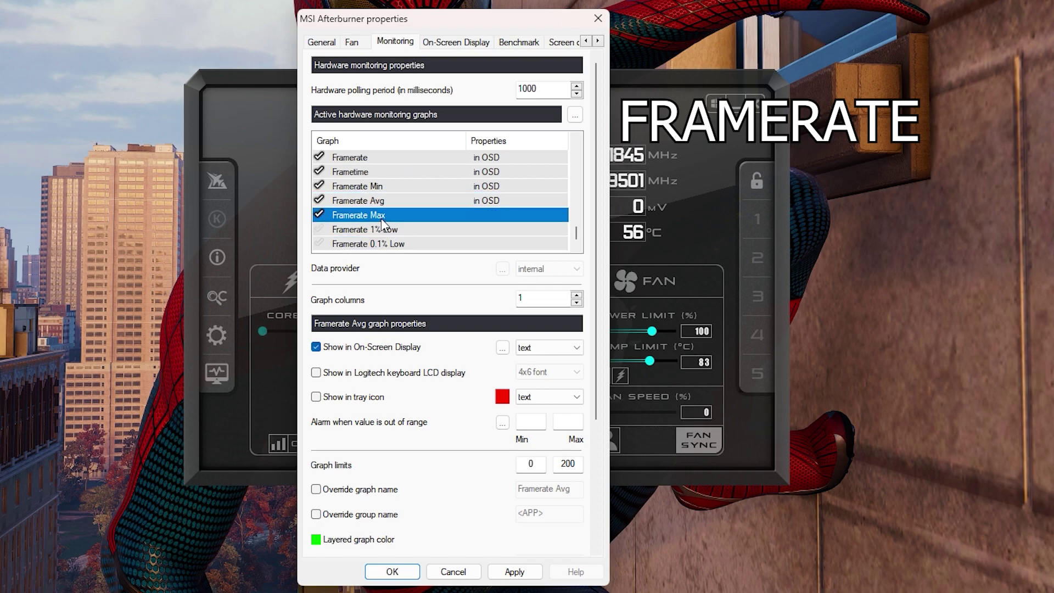
click(367, 347)
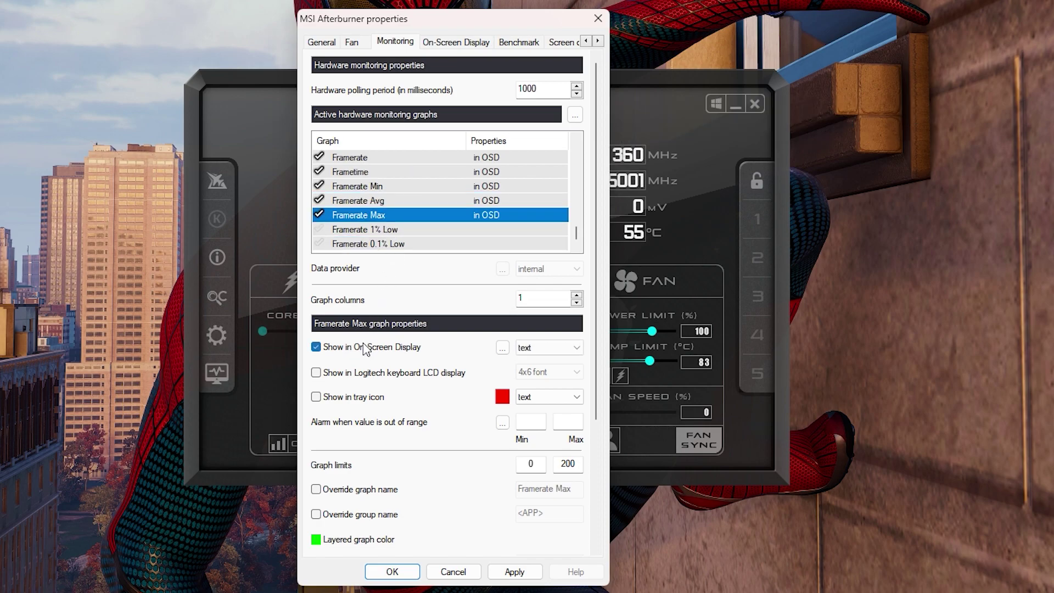
Activate Framerate 1% Low and 0.1% Low and show both in the on-screen display
click(320, 228)
click(320, 243)
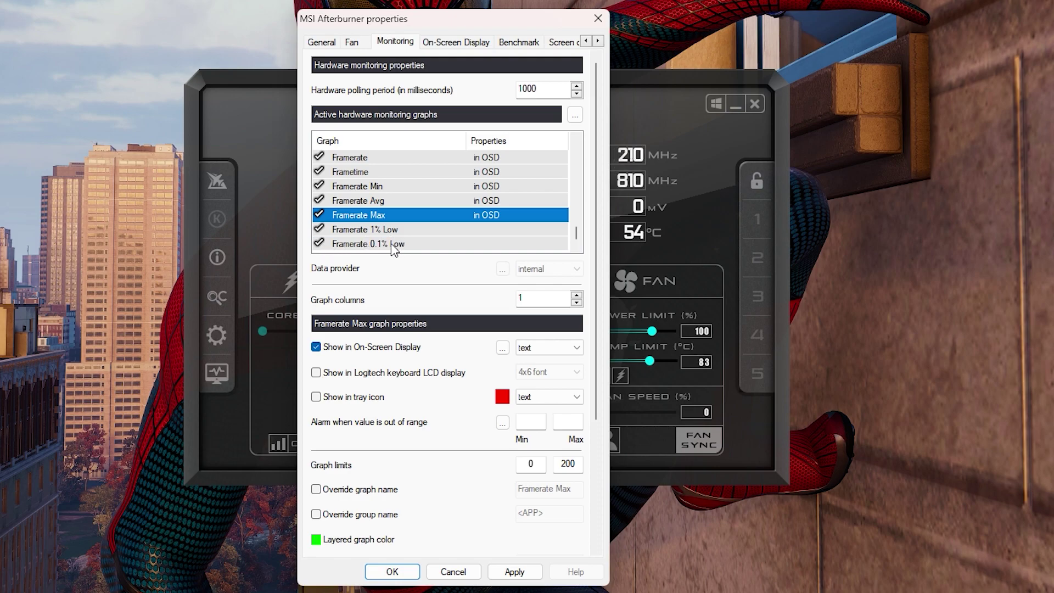
click(415, 229)
click(401, 348)
click(442, 244)
click(408, 348)
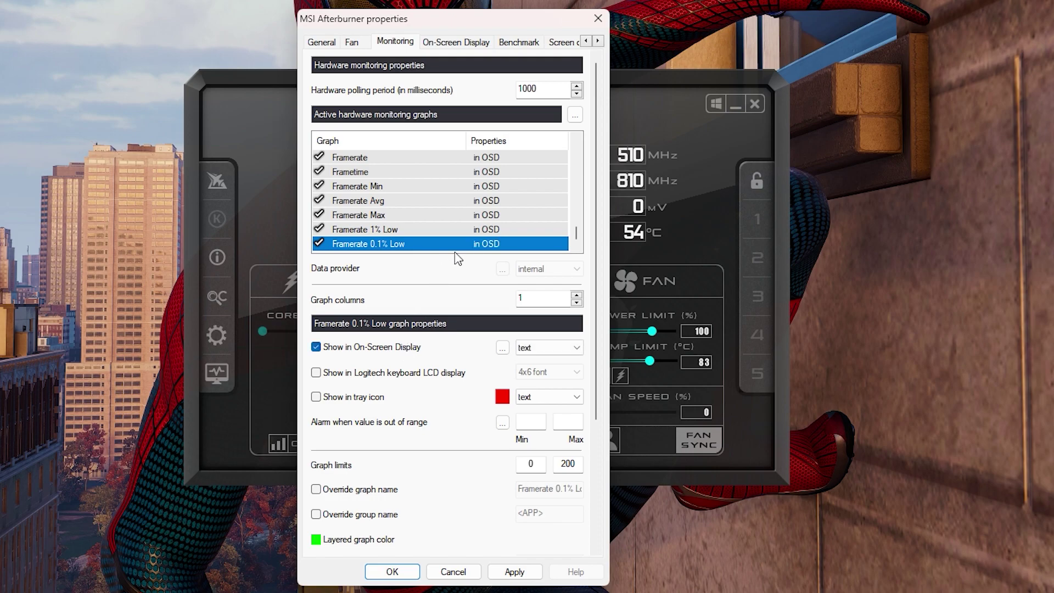
Review the Framerate Avg, Min and Max settings and apply the monitoring changes
click(410, 204)
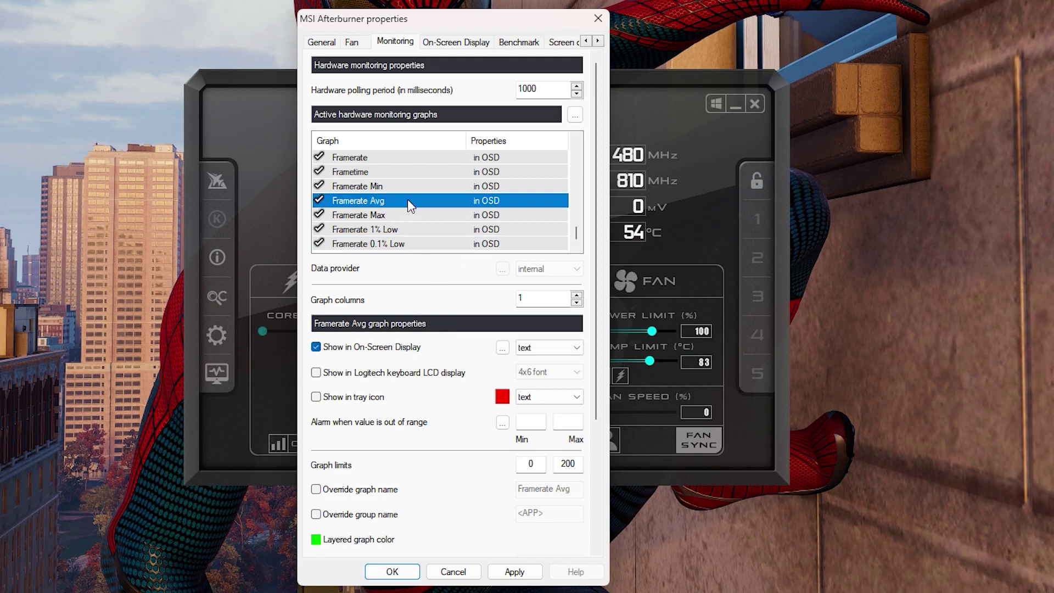
click(381, 189)
click(407, 214)
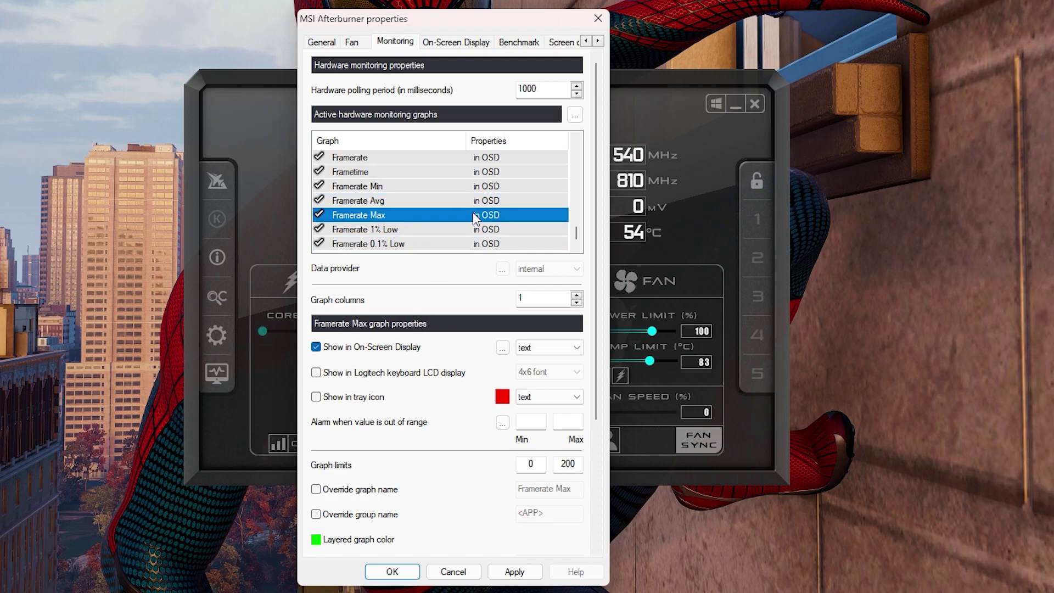
click(406, 202)
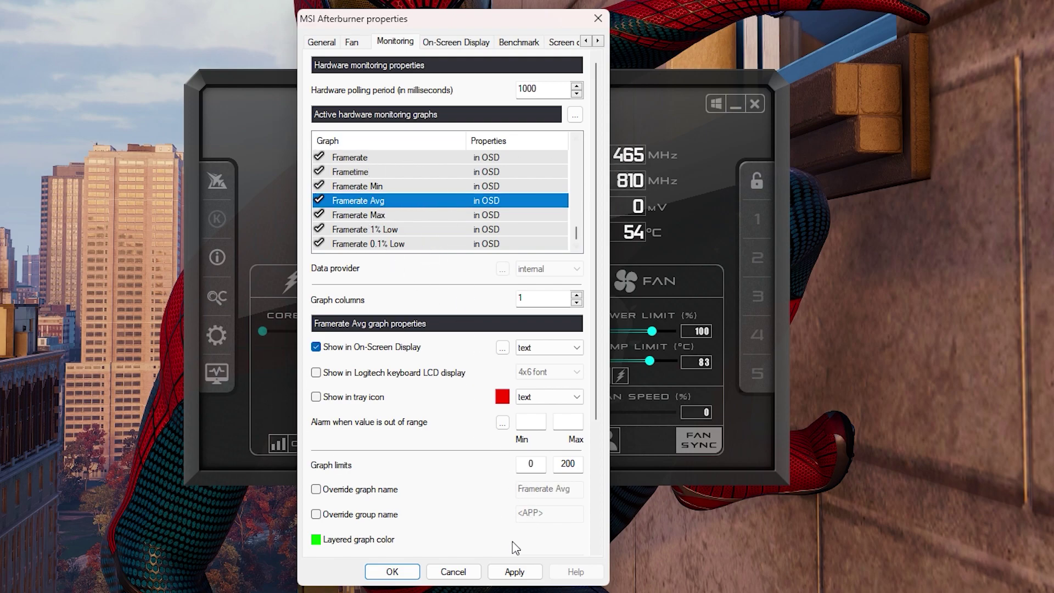
click(514, 571)
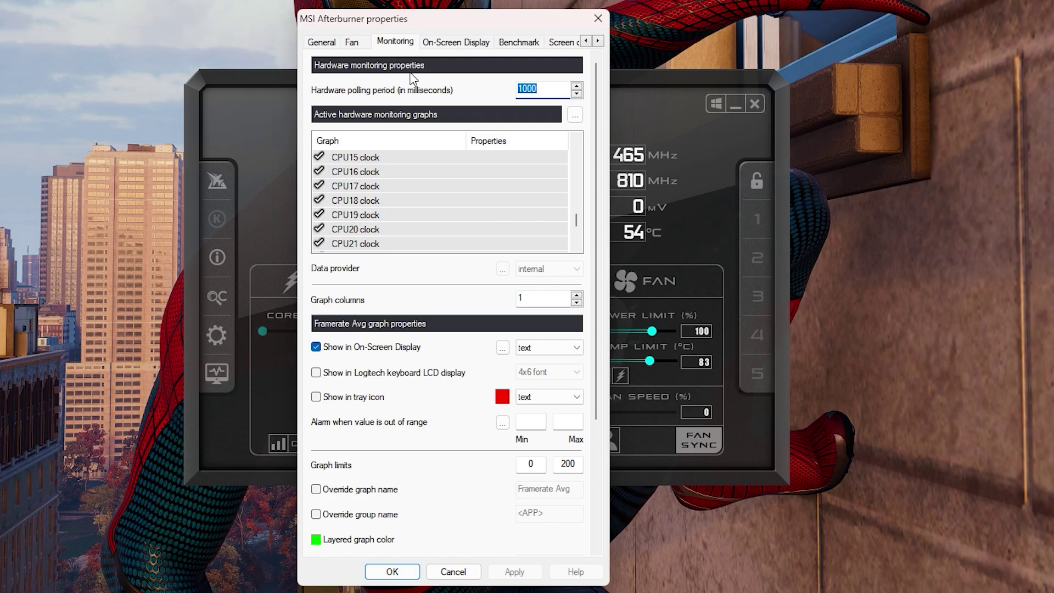
Set Num * as the Toggle On-Screen Display hotkey, then view the Benchmark tab
click(446, 44)
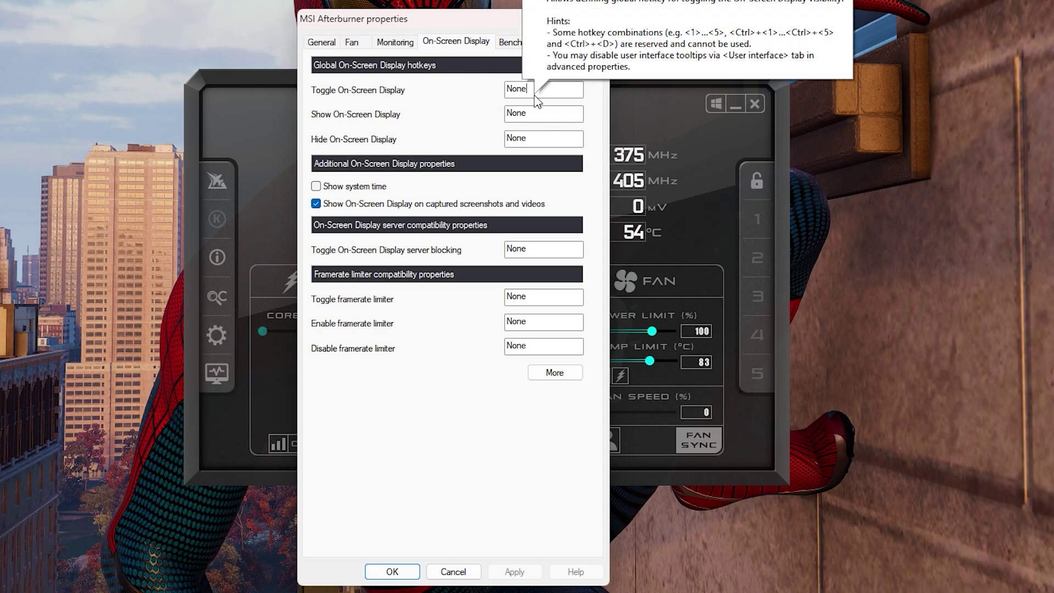
key(KP_Multiply)
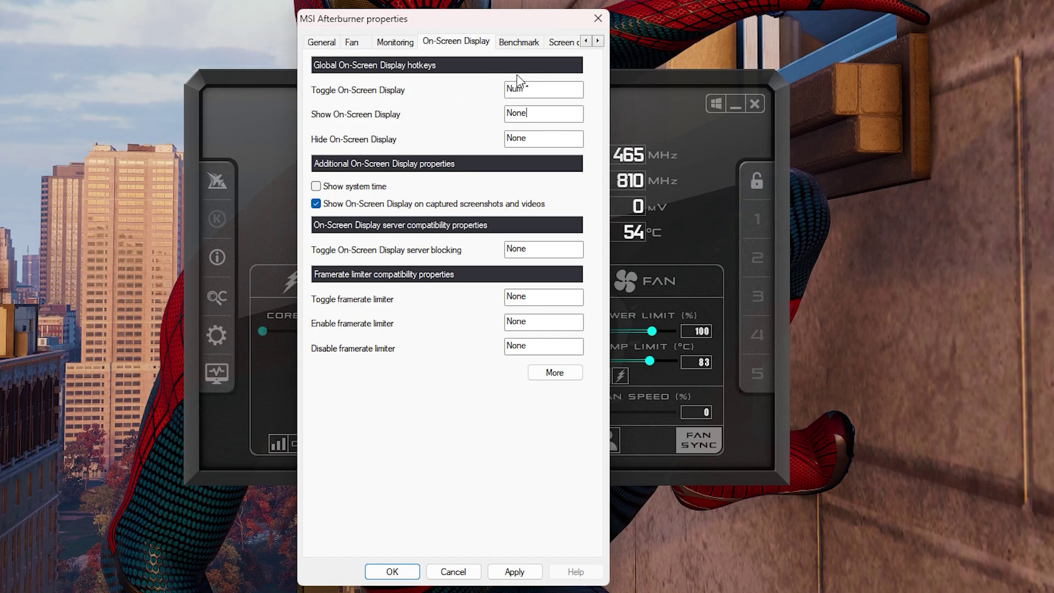
click(518, 44)
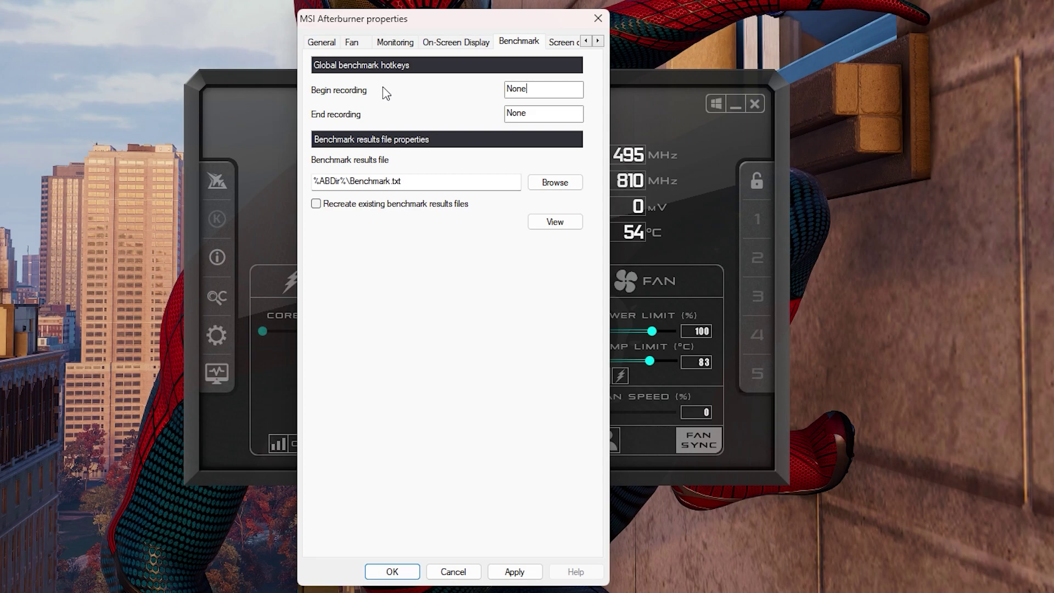
Assign Num + to Begin recording and Num - to End recording, then apply and close with OK
click(523, 91)
key(KP_Add)
click(558, 117)
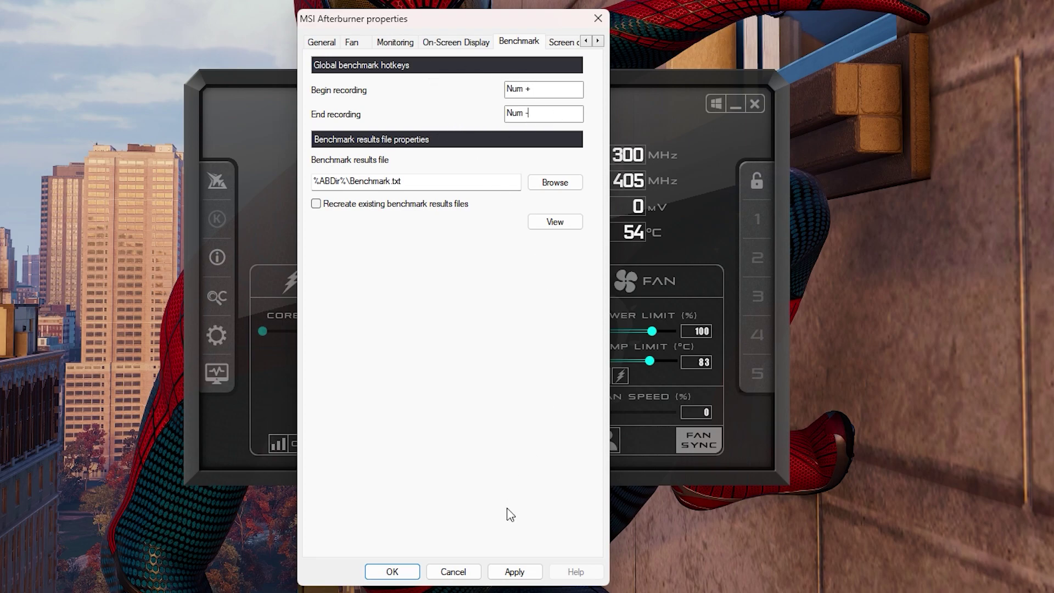
click(516, 572)
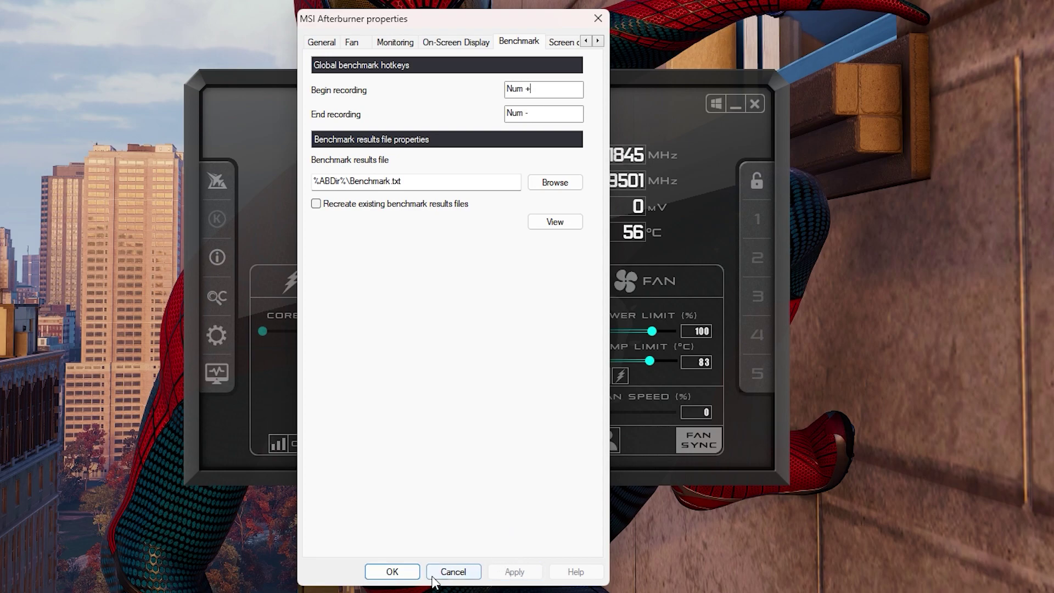
click(393, 571)
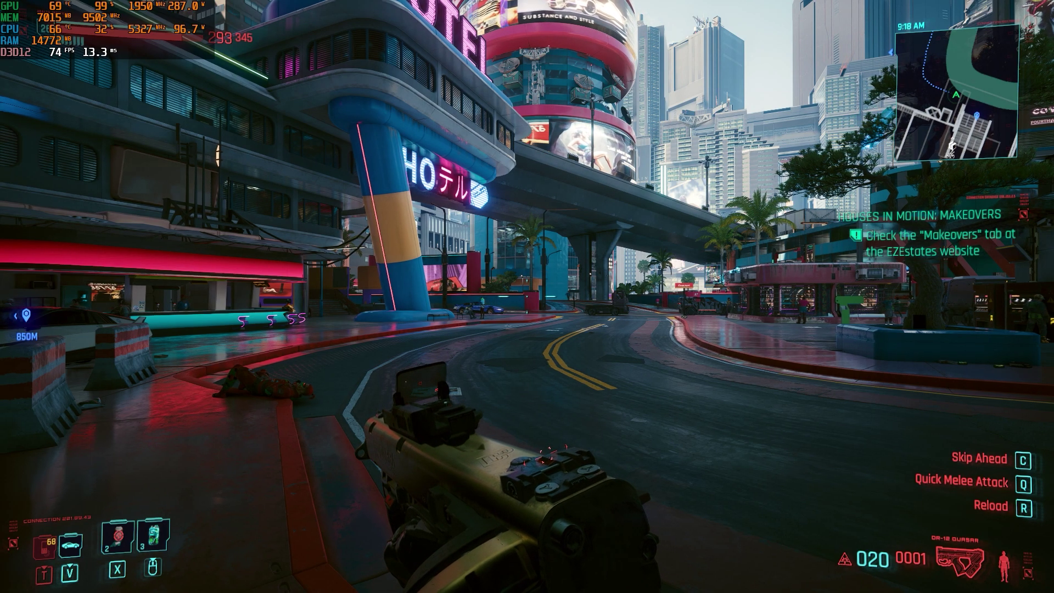
Walk past the body toward the red overpass while the overlay reads about 71 FPS
key(w)
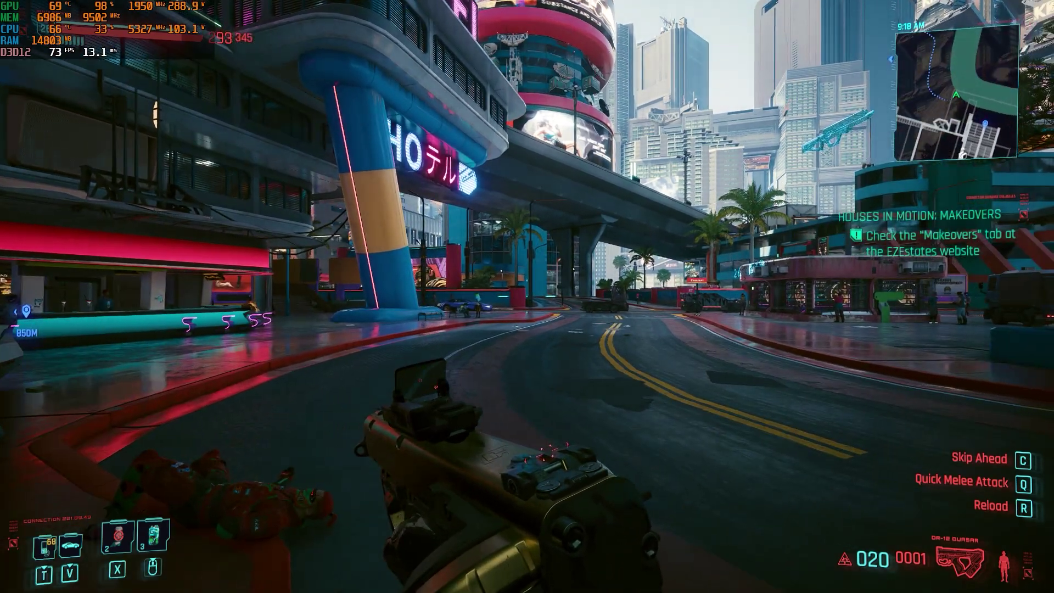
key(w)
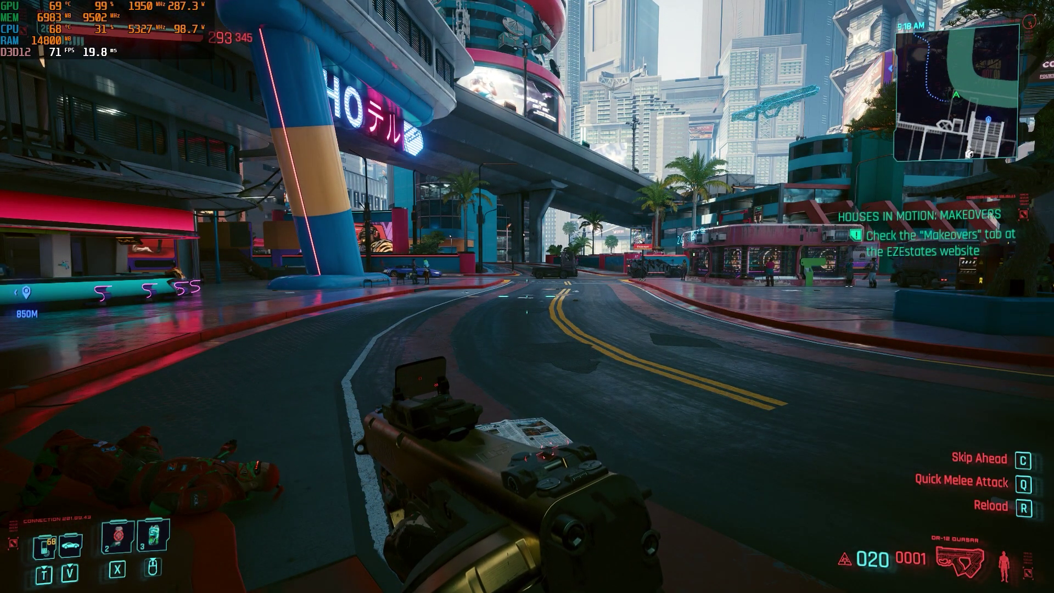
key(w)
key(w)
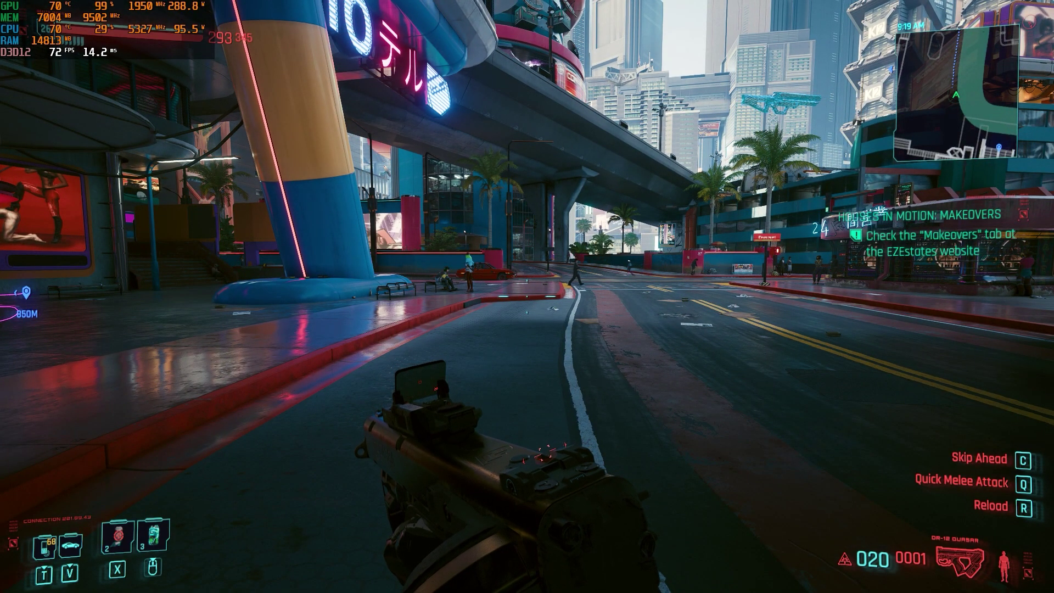
mouse_move(526, 296)
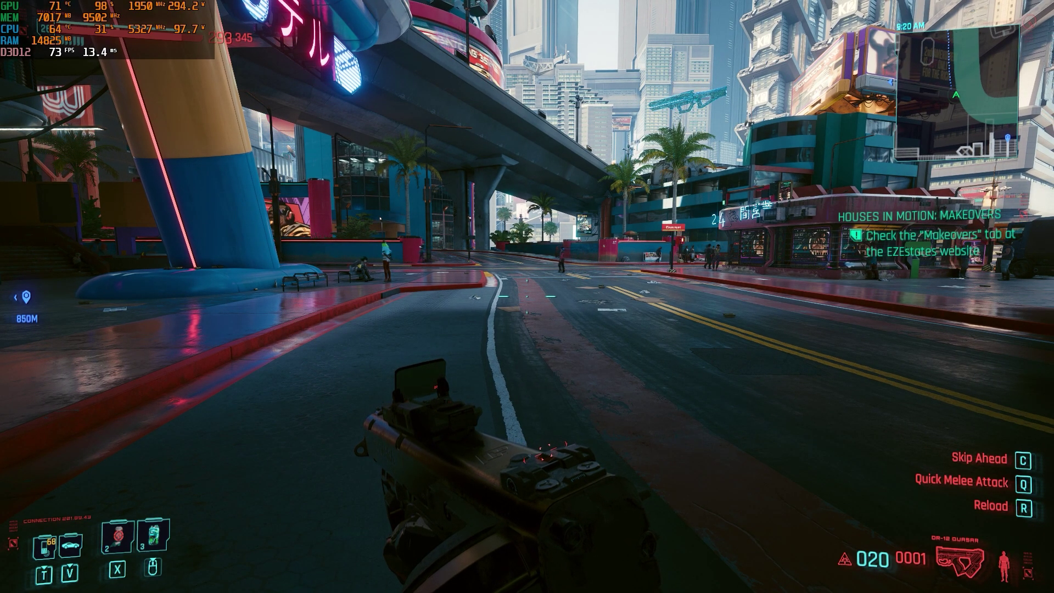
key(w)
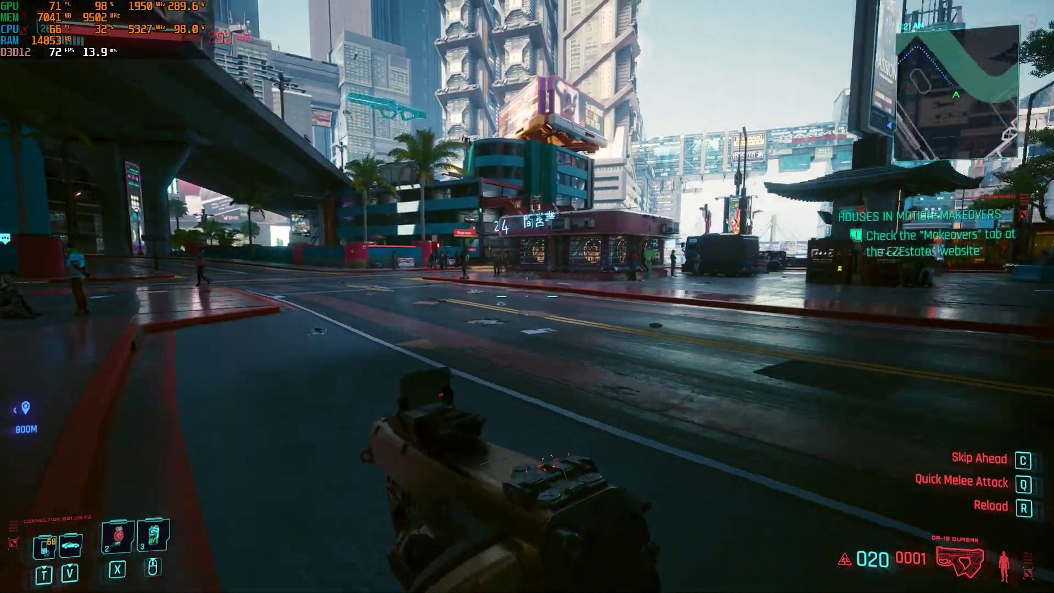
key(w)
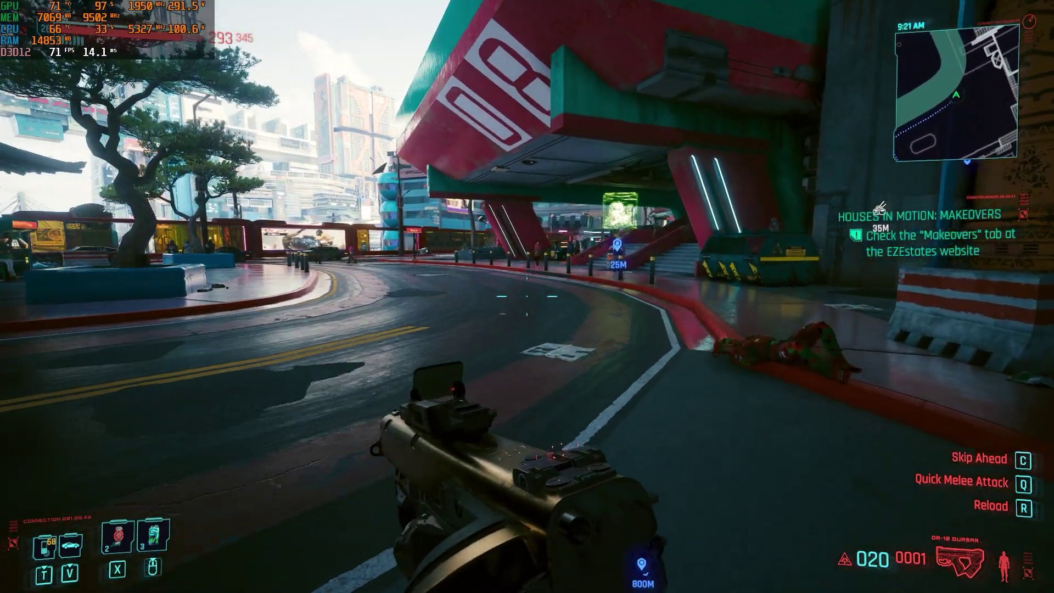
key(w)
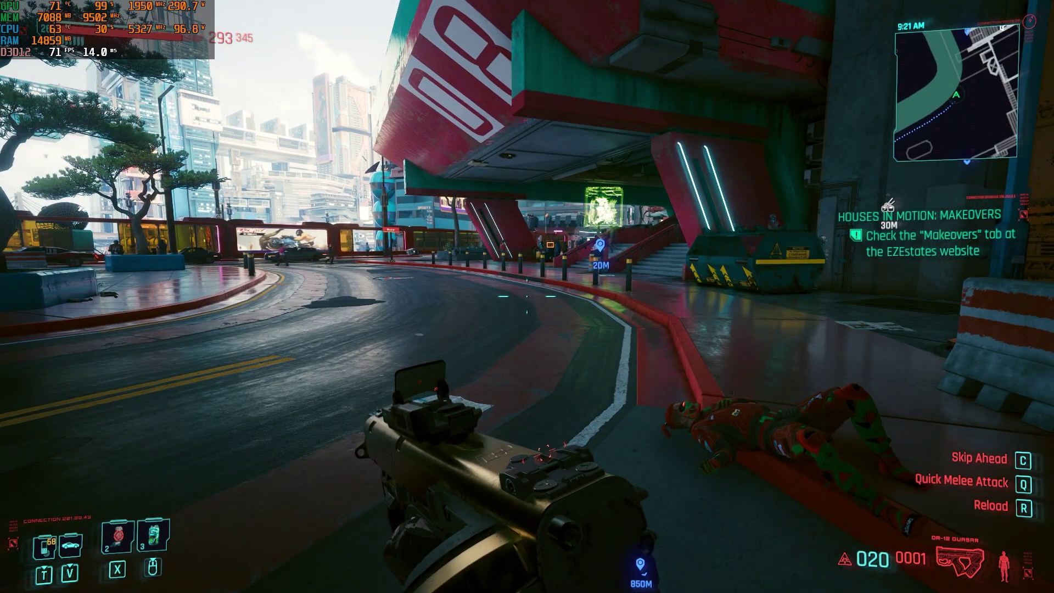